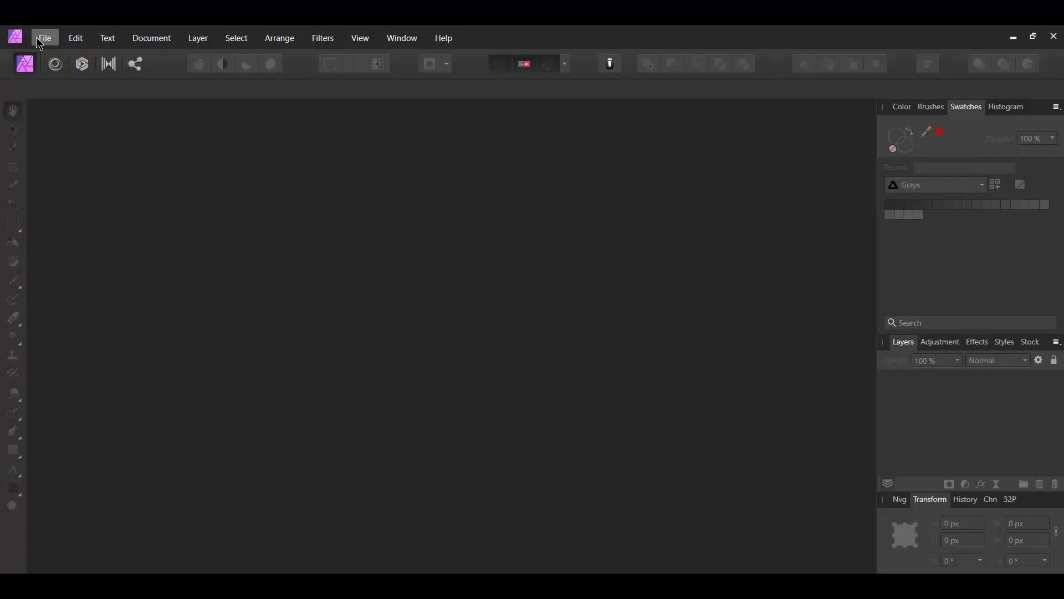
# - Open the dancer photo pexels-edgar-martinez-1638051.jpg from the Downloads folder via File > Open
pyautogui.click(39, 38)
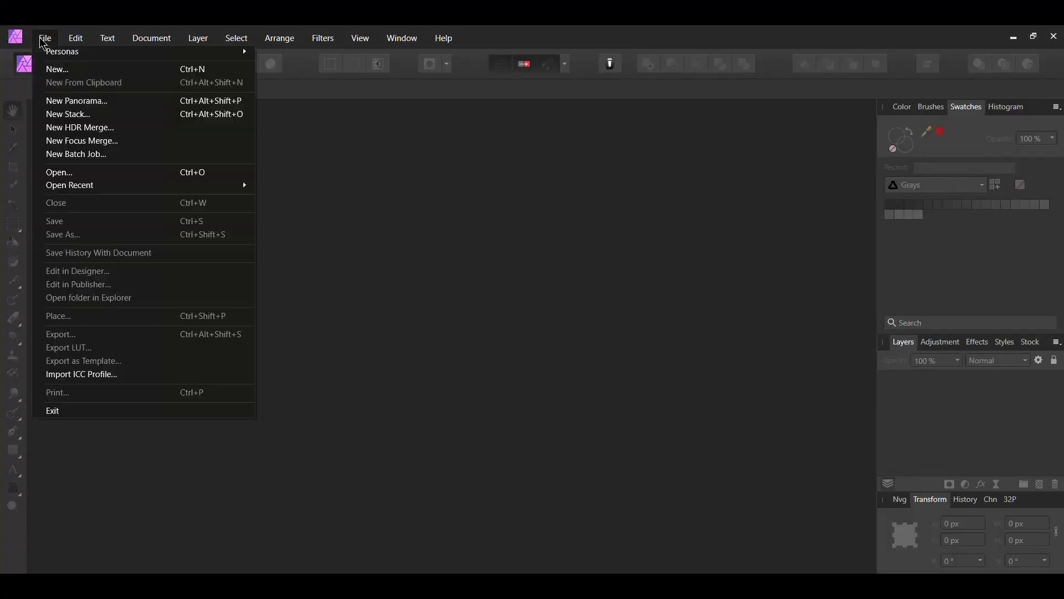
pyautogui.click(133, 174)
pyautogui.click(431, 285)
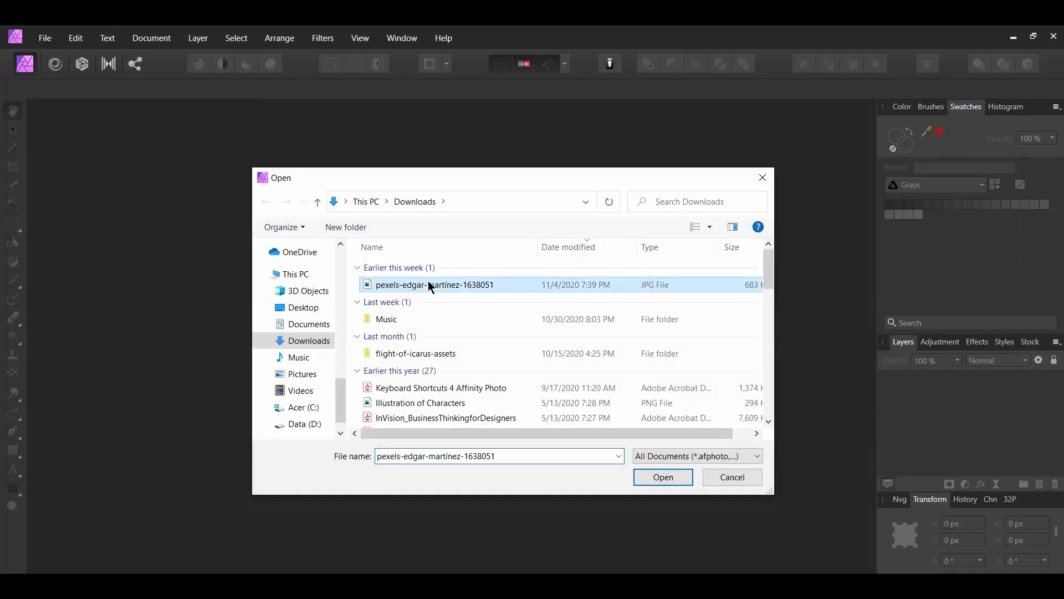
pyautogui.click(663, 478)
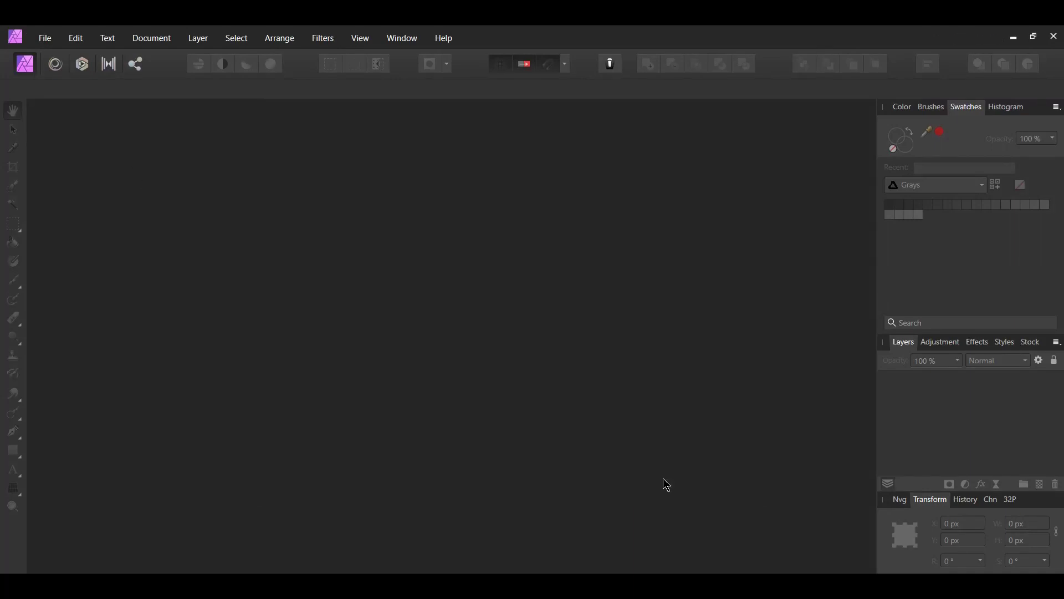
# - Unlock the Background layer and start a brush selection over the dancer's rear shoe
pyautogui.press('v')
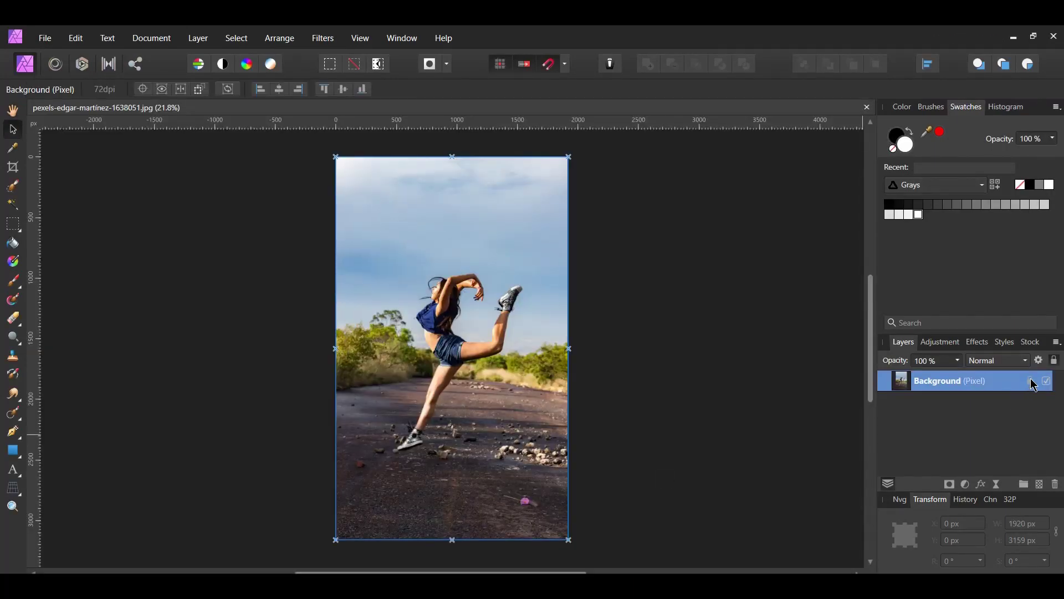
pyautogui.click(1032, 381)
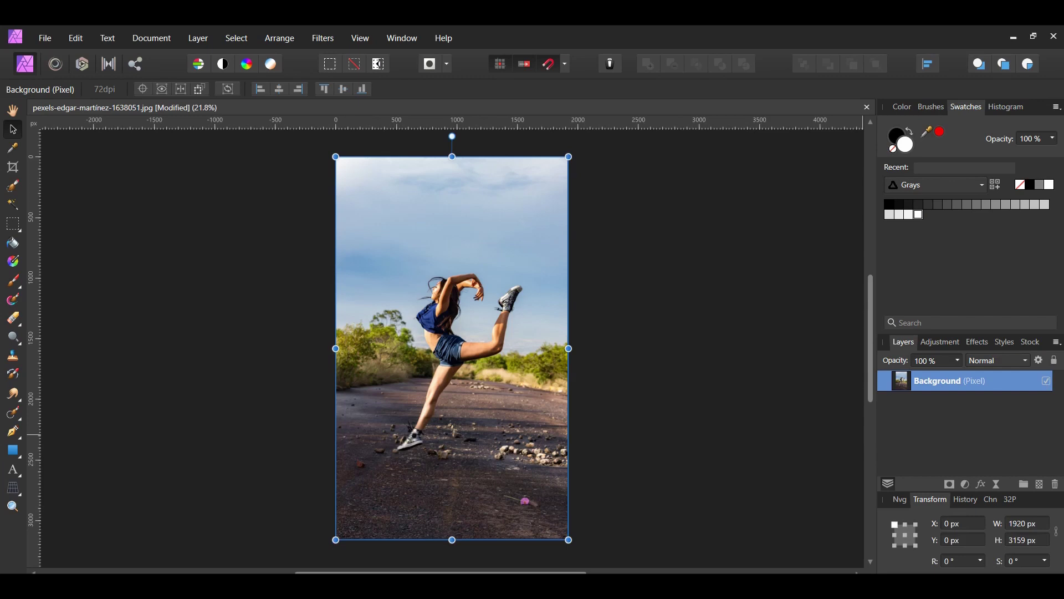
pyautogui.press('w')
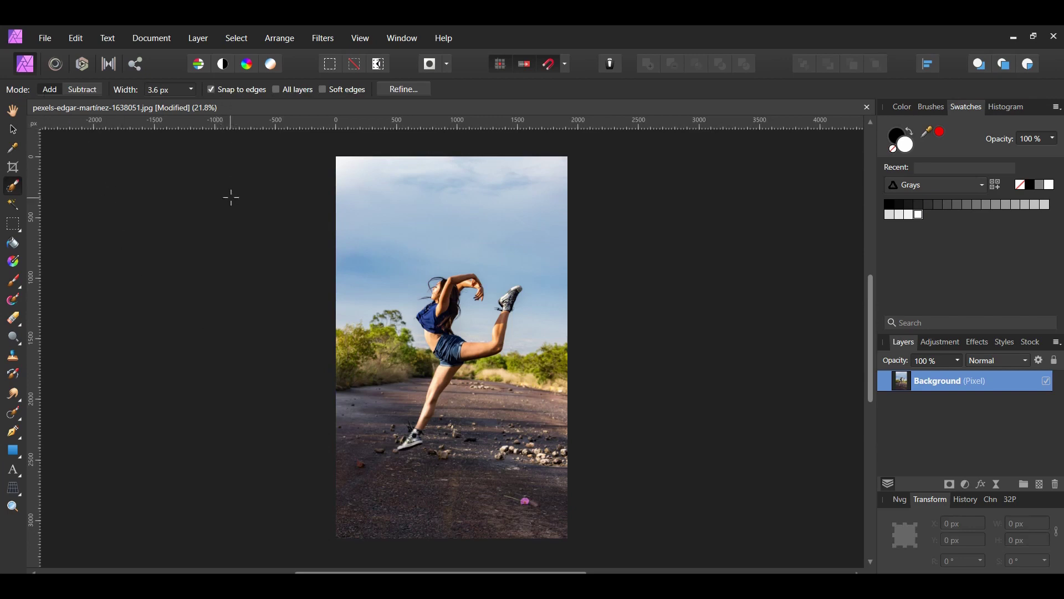
pyautogui.scroll(1, 450, 316)
pyautogui.moveTo(391, 482); pyautogui.dragTo(410, 458)
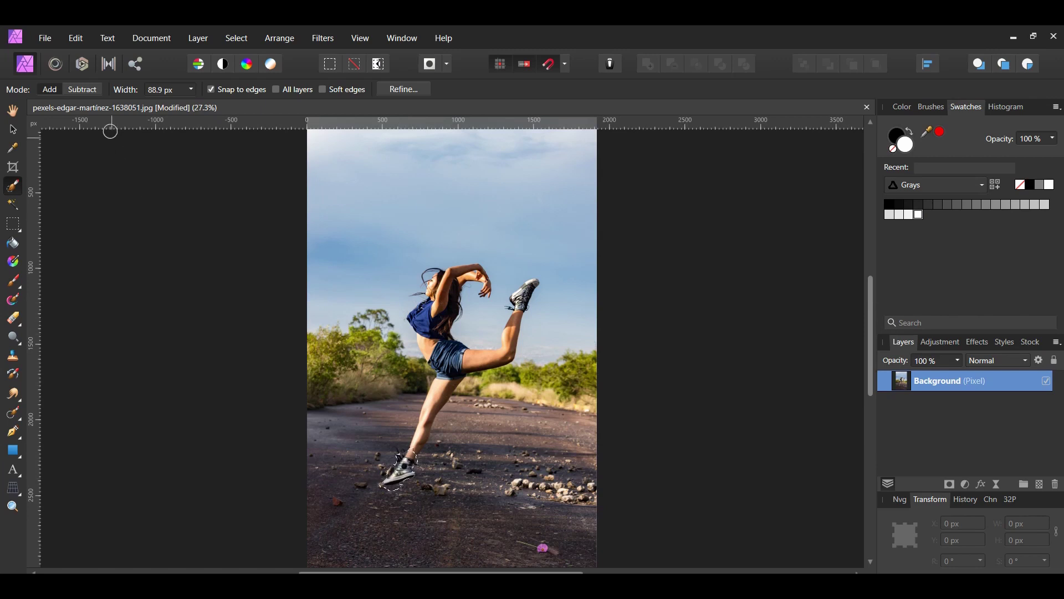
# - Extend the selection up the dancer with a smaller brush, then preview it in Refine Selection
pyautogui.click(79, 89)
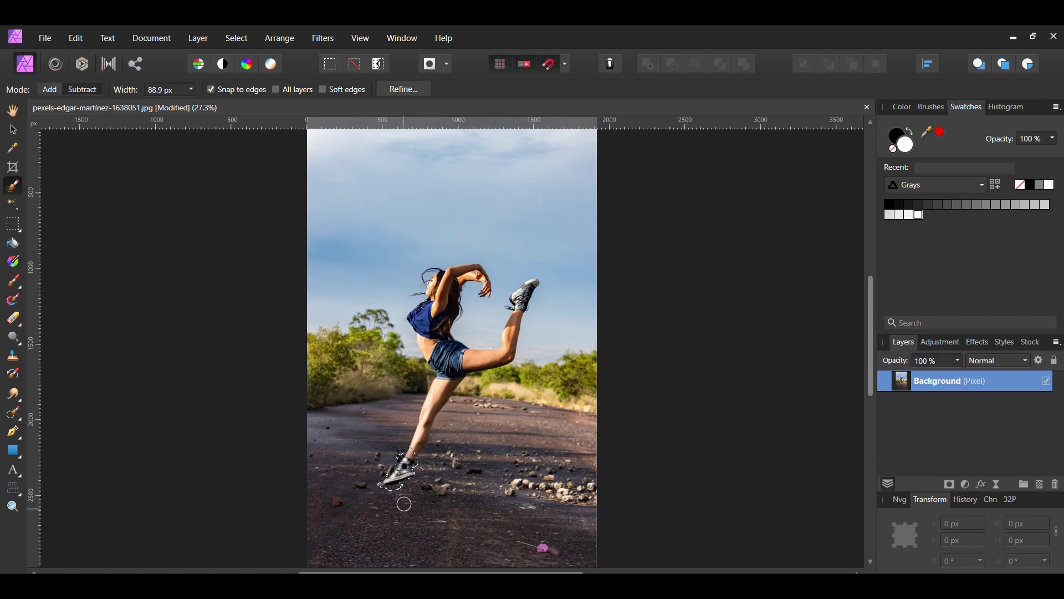
pyautogui.scroll(2, 404, 501)
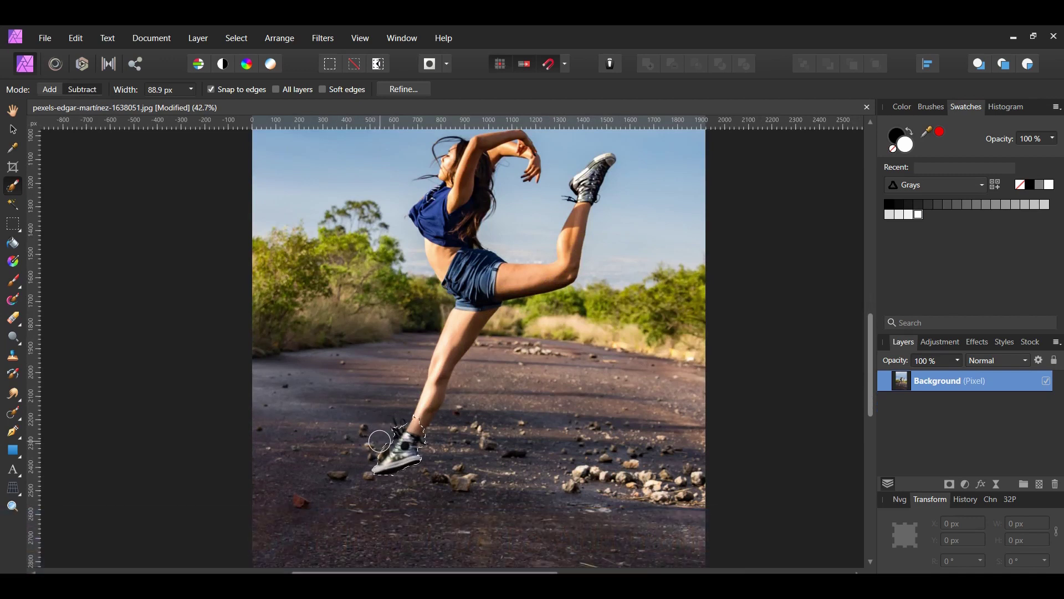
pyautogui.scroll(3, 461, 441)
pyautogui.moveTo(369, 411)
pyautogui.mouseDown()
pyautogui.moveTo(395, 361)
pyautogui.moveTo(398, 391)
pyautogui.moveTo(426, 297)
pyautogui.moveTo(478, 218)
pyautogui.moveTo(508, 237)
pyautogui.mouseUp()
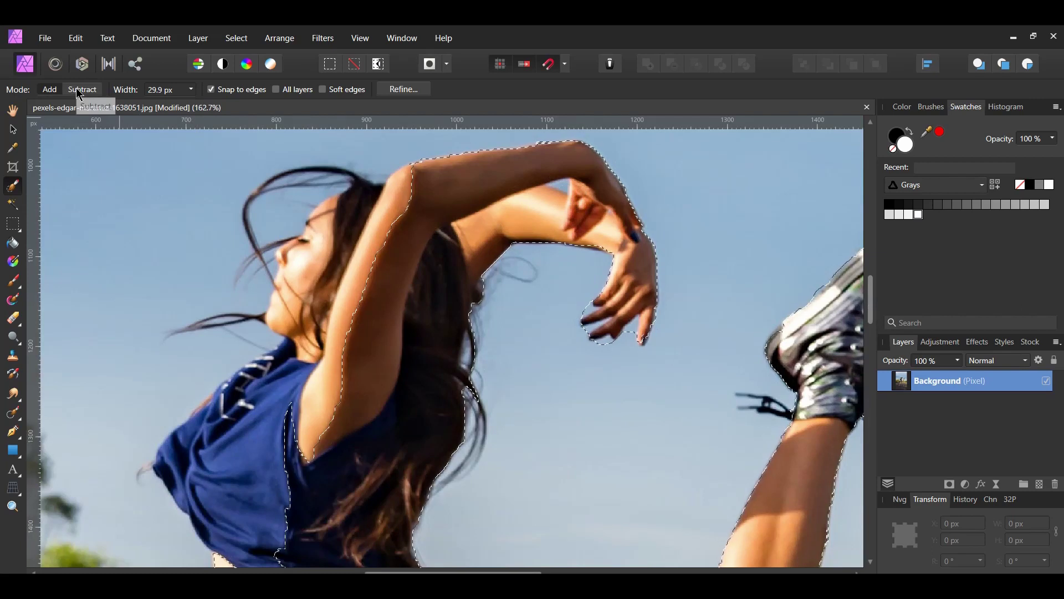
pyautogui.press('[')
pyautogui.press('[')
pyautogui.press('[')
pyautogui.press('[')
pyautogui.press('[')
pyautogui.press('[')
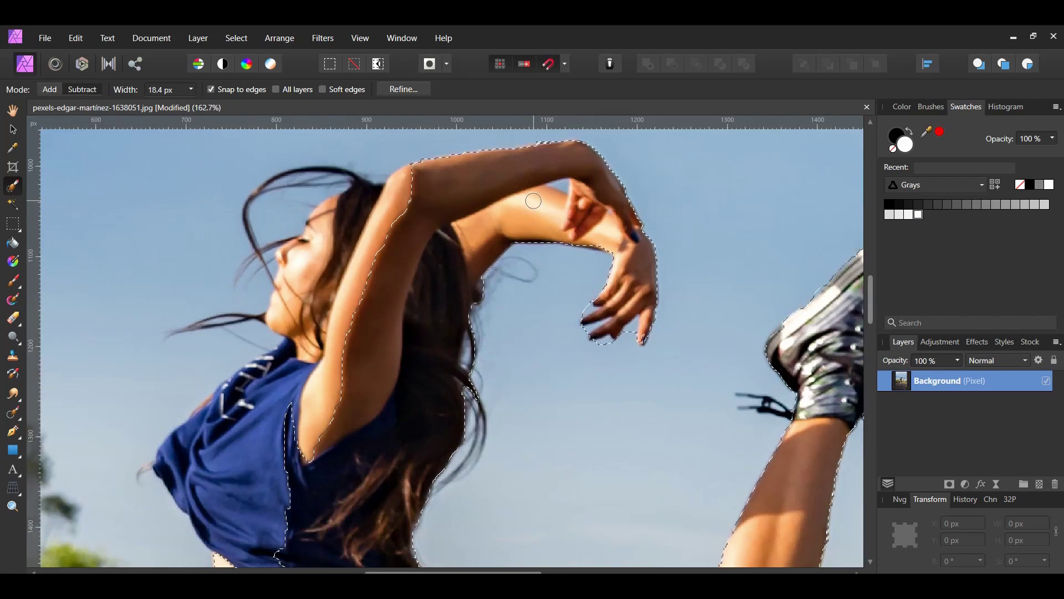
pyautogui.press('[')
pyautogui.press('[')
pyautogui.press('[')
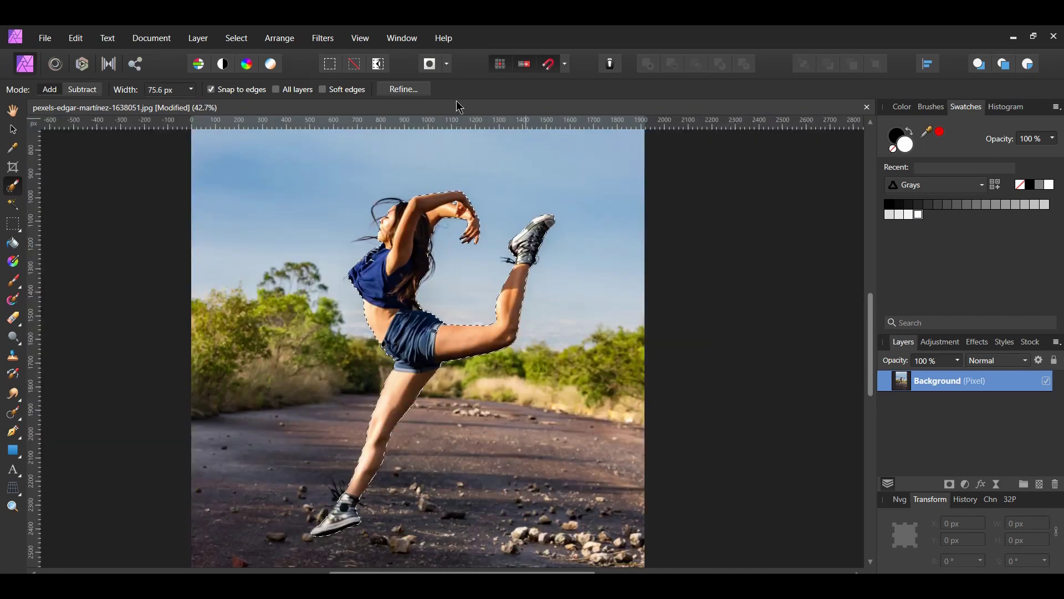
pyautogui.click(417, 89)
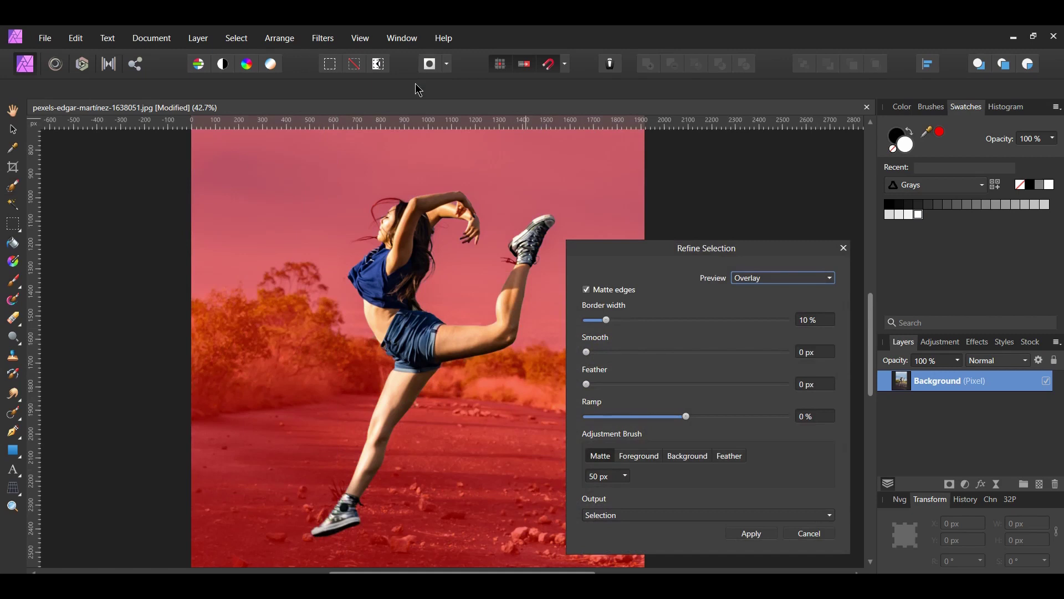
# - Apply the refined selection with Output set to New layer with mask
pyautogui.click(687, 518)
pyautogui.press('Down')
pyautogui.press('Down')
pyautogui.press('Down')
pyautogui.press('Return')
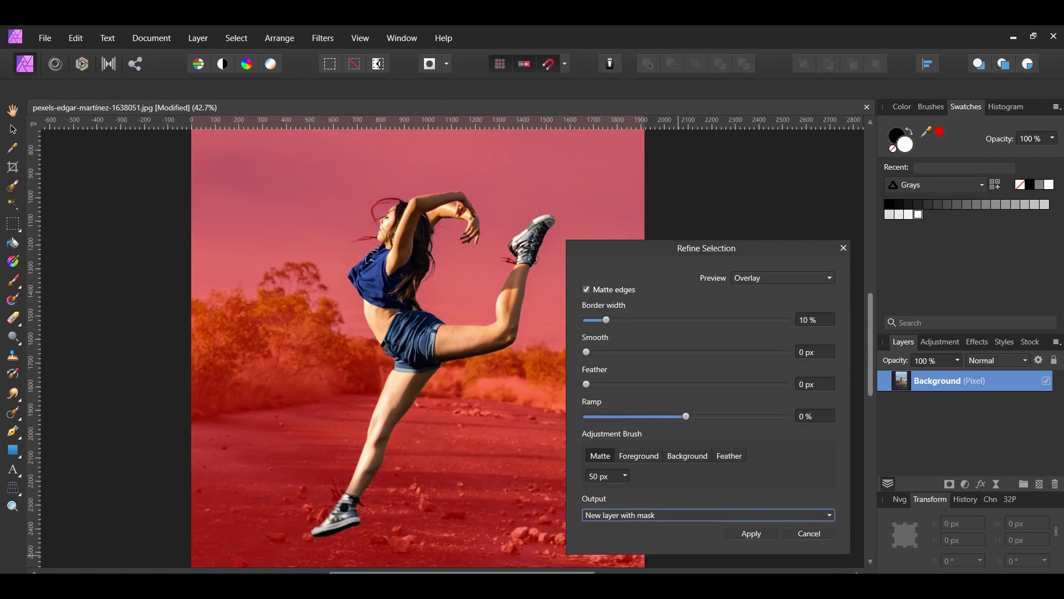
pyautogui.click(752, 534)
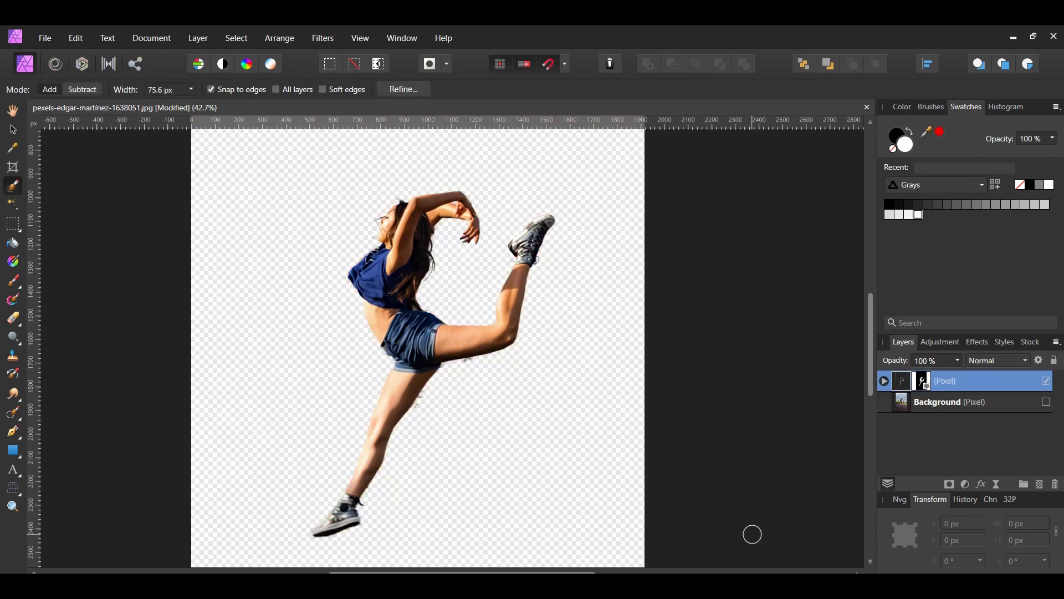
# - Touch up the dancer layer's mask with the Paint Brush and add an empty pixel layer
pyautogui.click(885, 381)
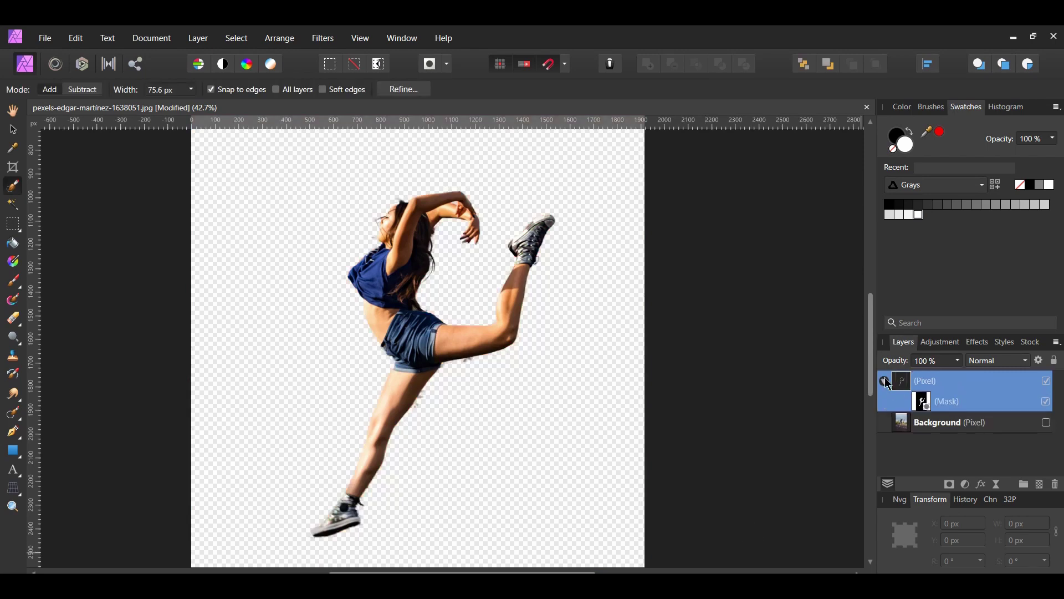
pyautogui.click(925, 408)
pyautogui.press('b')
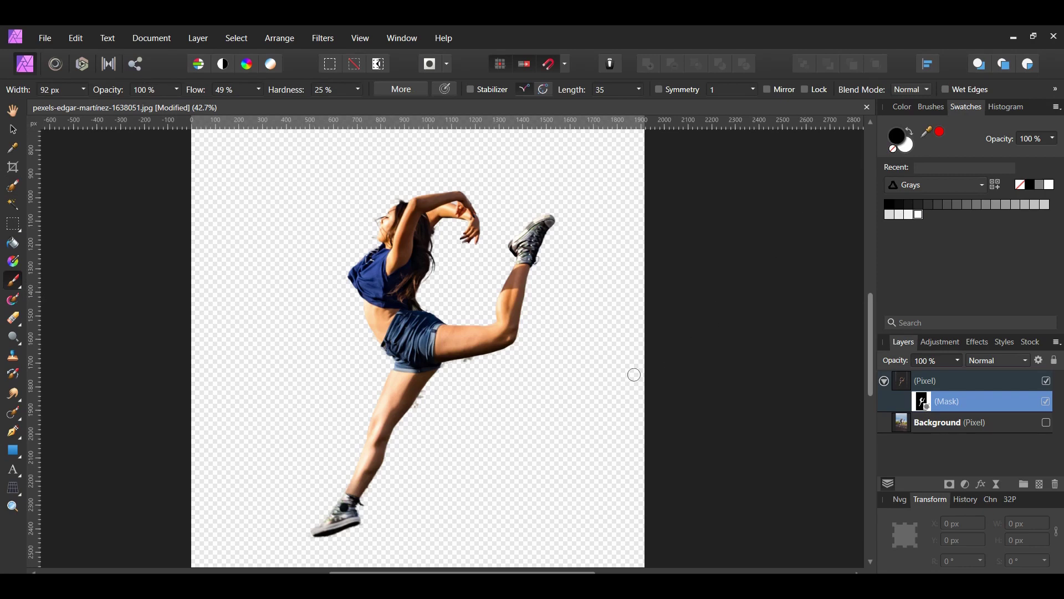
pyautogui.scroll(3, 452, 421)
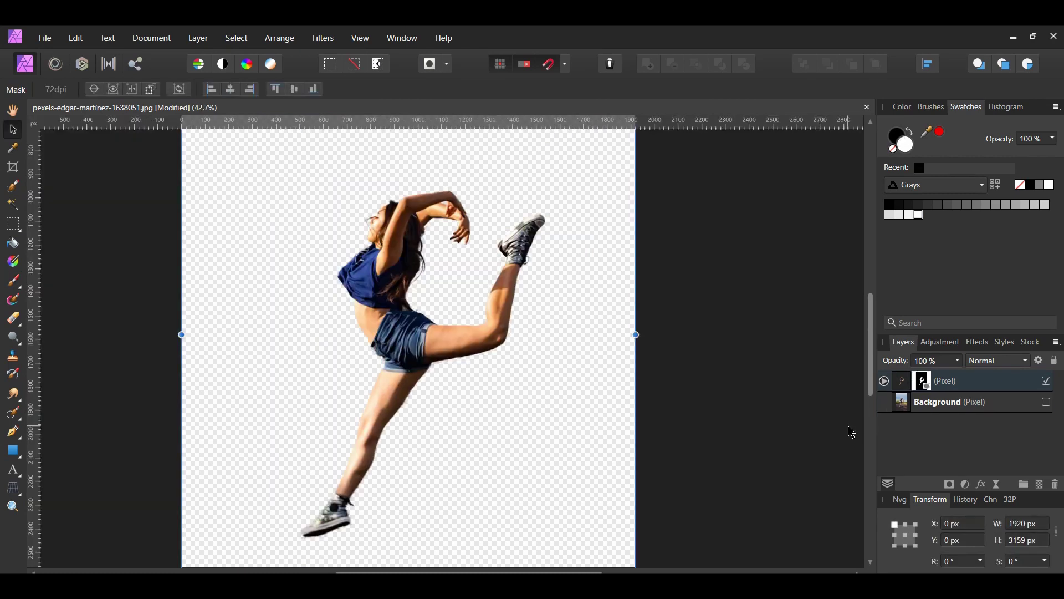
pyautogui.click(1039, 485)
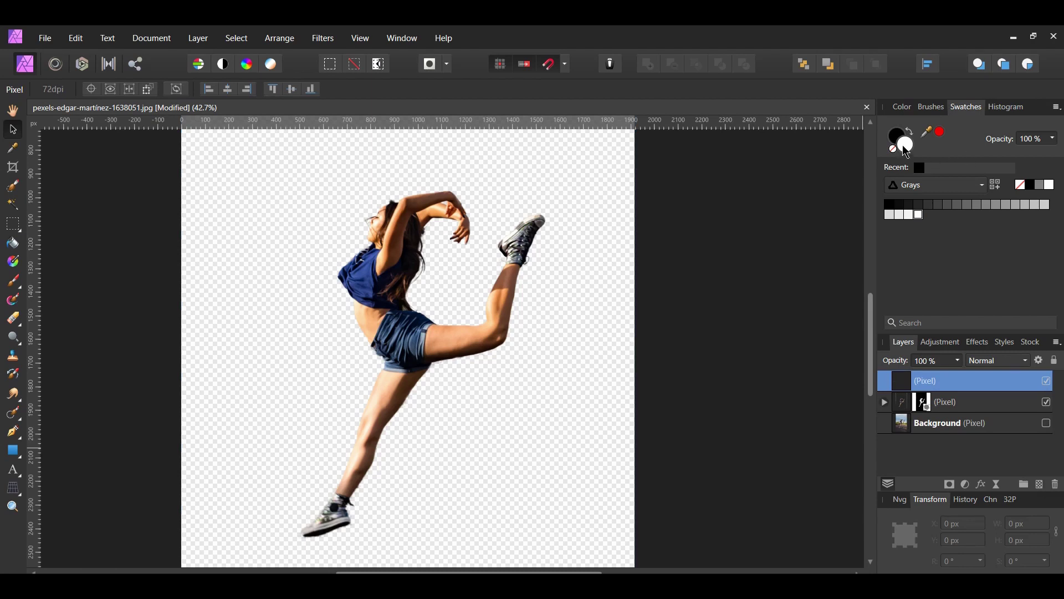
# - Set the primary colour to hex E0C610
pyautogui.doubleClick(903, 144)
pyautogui.moveTo(529, 158); pyautogui.dragTo(702, 141)
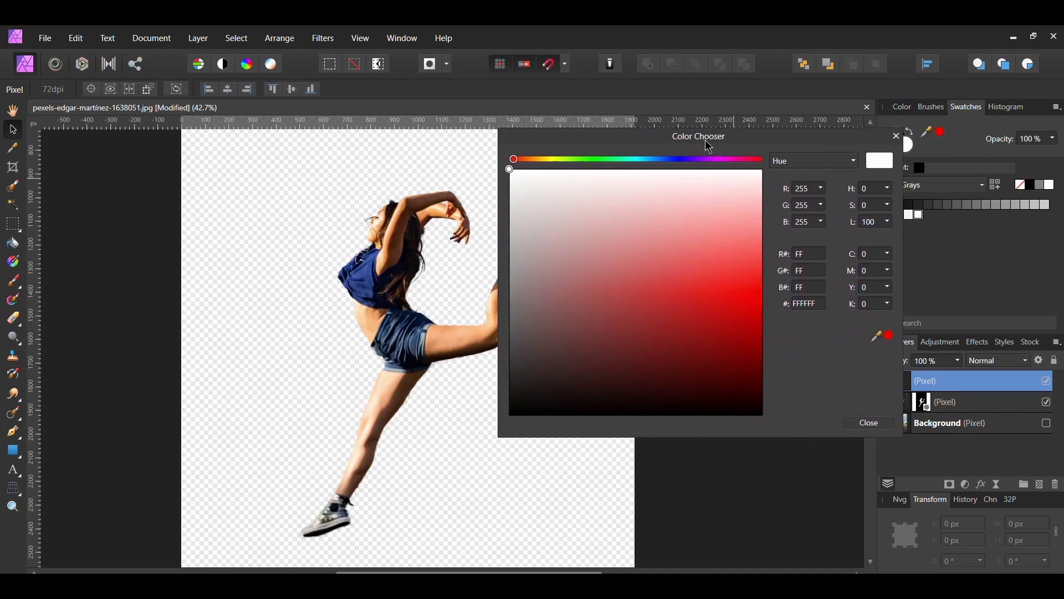
pyautogui.doubleClick(806, 303)
pyautogui.write('E0C610')
pyautogui.press('Return')
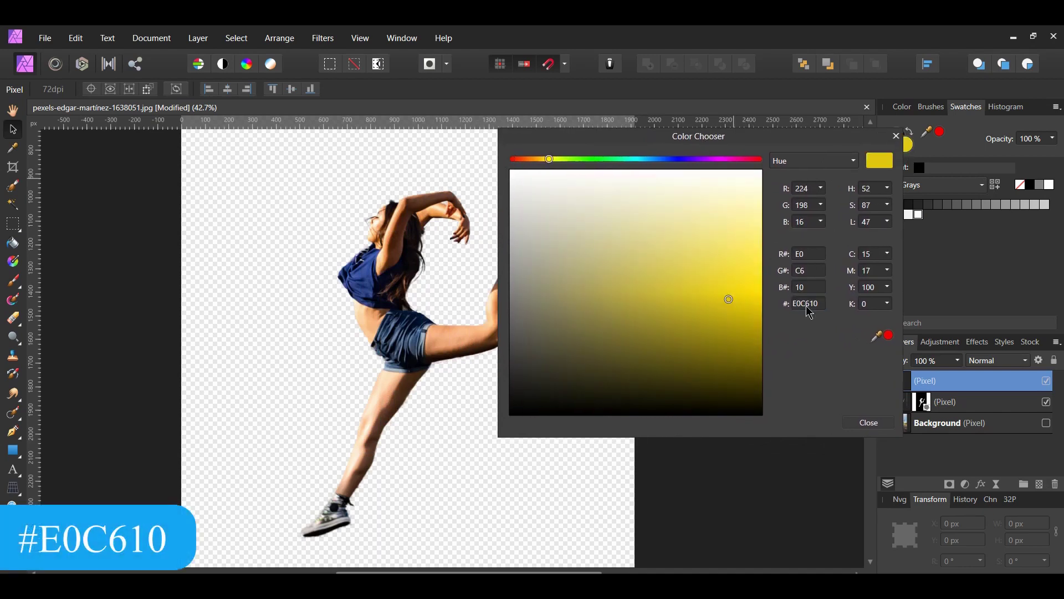
pyautogui.click(866, 425)
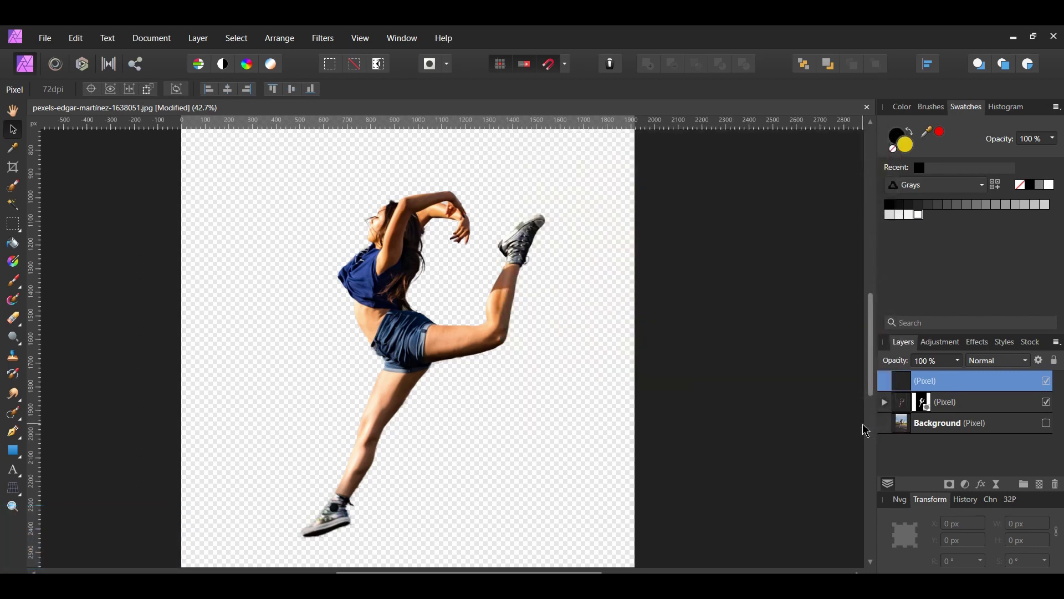
# - Fill the new layer with the yellow primary colour and drag it down the layer stack
pyautogui.click(75, 38)
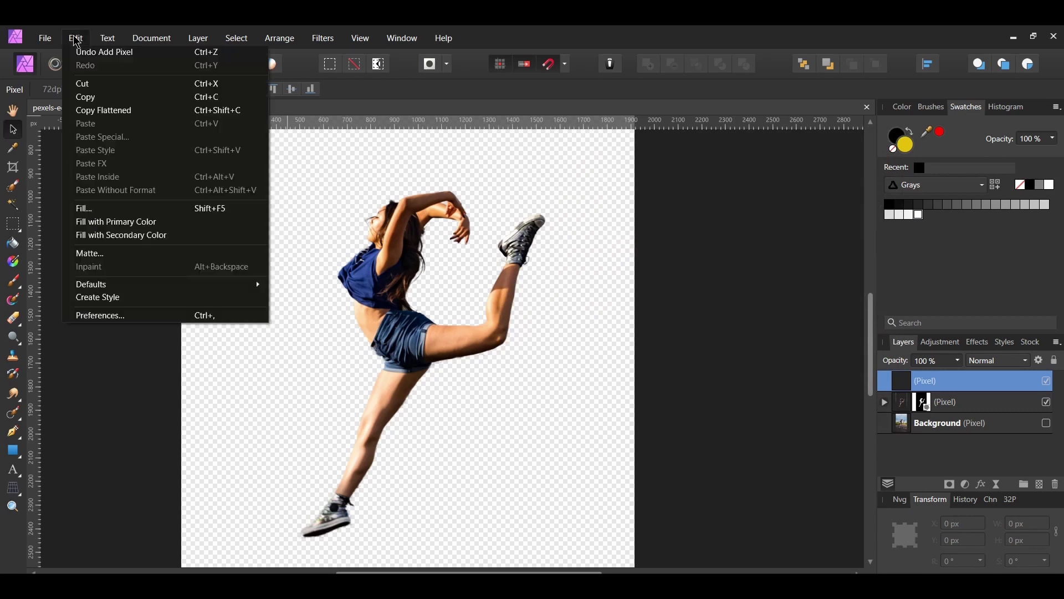
pyautogui.click(155, 222)
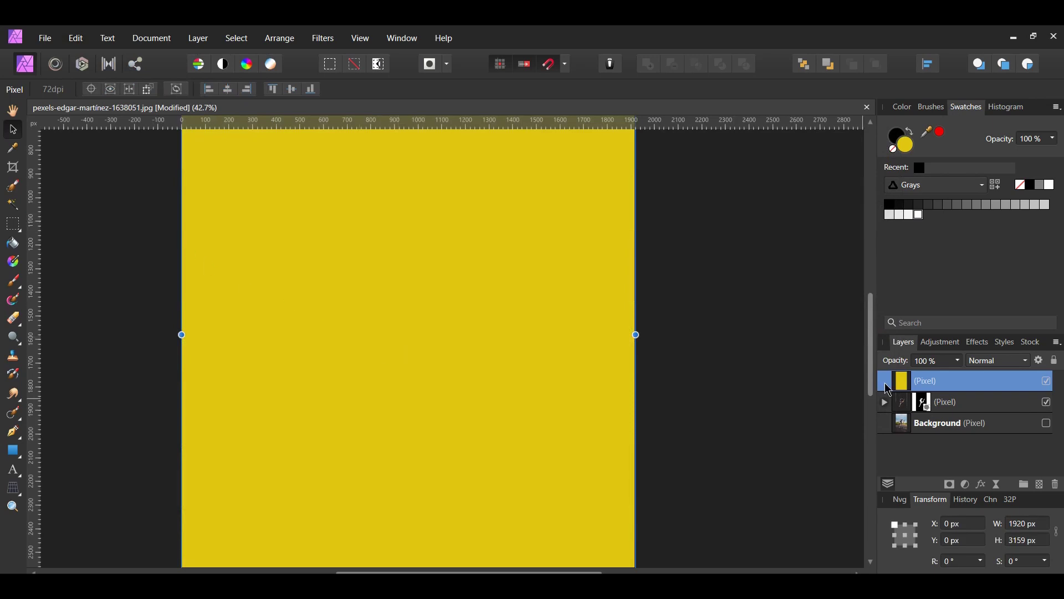
pyautogui.moveTo(888, 389); pyautogui.dragTo(887, 415)
# - Place the yellow layer under the dancer, shift her left, and duplicate her layer with Ctrl+J
pyautogui.click(769, 441)
pyautogui.scroll(-1, 769, 442)
pyautogui.moveTo(456, 369); pyautogui.dragTo(381, 369)
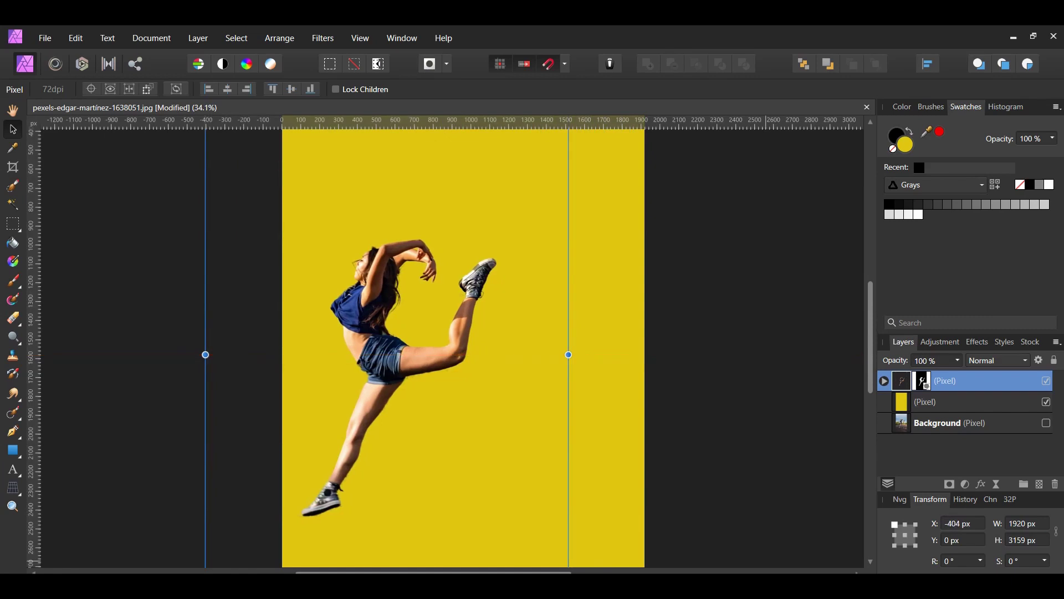
pyautogui.hotkey('ctrl', 'j')
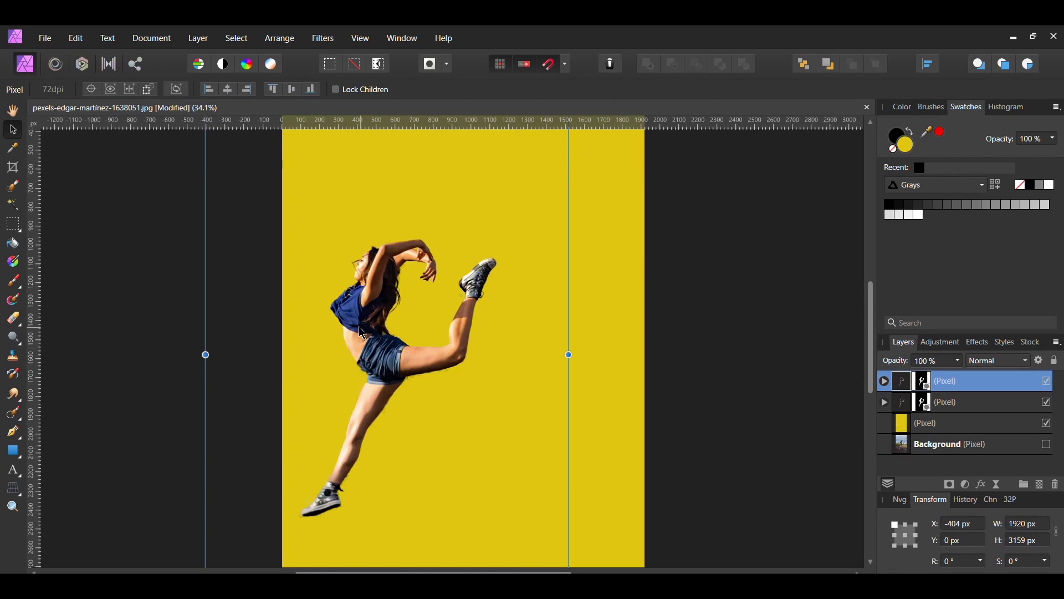
# - Nudge the dancer copy slightly right and repeat Ctrl+J to trail copies to the right edge
pyautogui.moveTo(361, 331); pyautogui.dragTo(366, 331)
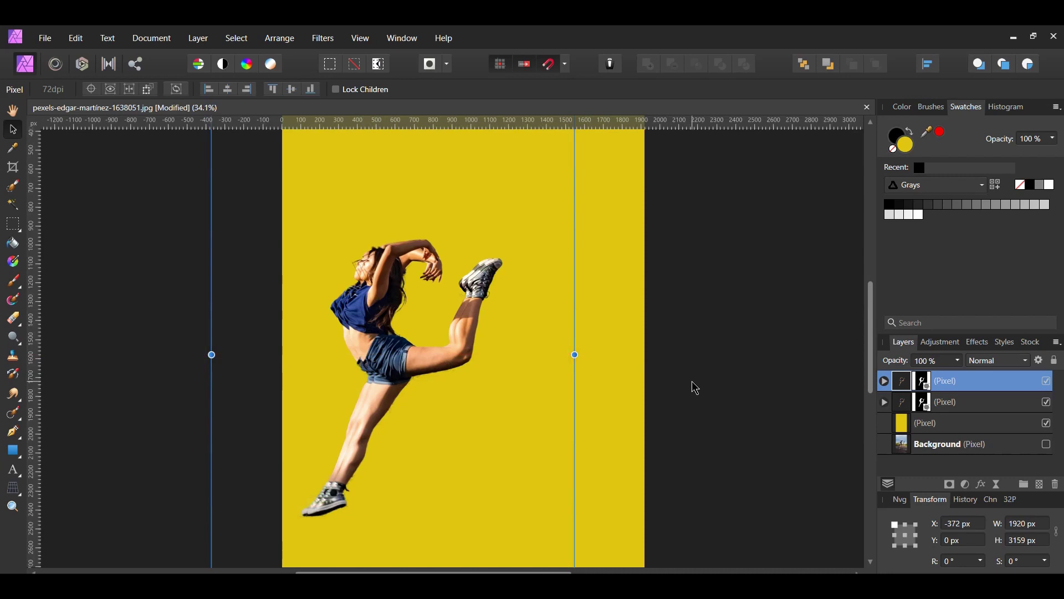
pyautogui.hotkey('ctrl', 'j')
pyautogui.hotkey('ctrl', 'j')
pyautogui.hotkey('ctrl', 'j')
pyautogui.hotkey('ctrl', 'j')
pyautogui.hotkey('ctrl', 'j')
pyautogui.hotkey('ctrl', 'j')
pyautogui.hotkey('ctrl', 'j')
pyautogui.hotkey('ctrl', 'j')
pyautogui.hotkey('ctrl', 'j')
pyautogui.hotkey('ctrl', 'j')
pyautogui.hotkey('ctrl', 'j')
pyautogui.hotkey('ctrl', 'j')
pyautogui.hotkey('ctrl', 'j')
pyautogui.hotkey('ctrl', 'j')
pyautogui.hotkey('ctrl', 'j')
pyautogui.hotkey('ctrl', 'j')
pyautogui.hotkey('ctrl', 'j')
pyautogui.hotkey('ctrl', 'j')
pyautogui.hotkey('ctrl', 'j')
pyautogui.hotkey('ctrl', 'j')
pyautogui.hotkey('ctrl', 'j')
pyautogui.hotkey('ctrl', 'j')
pyautogui.hotkey('ctrl', 'j')
pyautogui.hotkey('ctrl', 'j')
pyautogui.hotkey('ctrl', 'j')
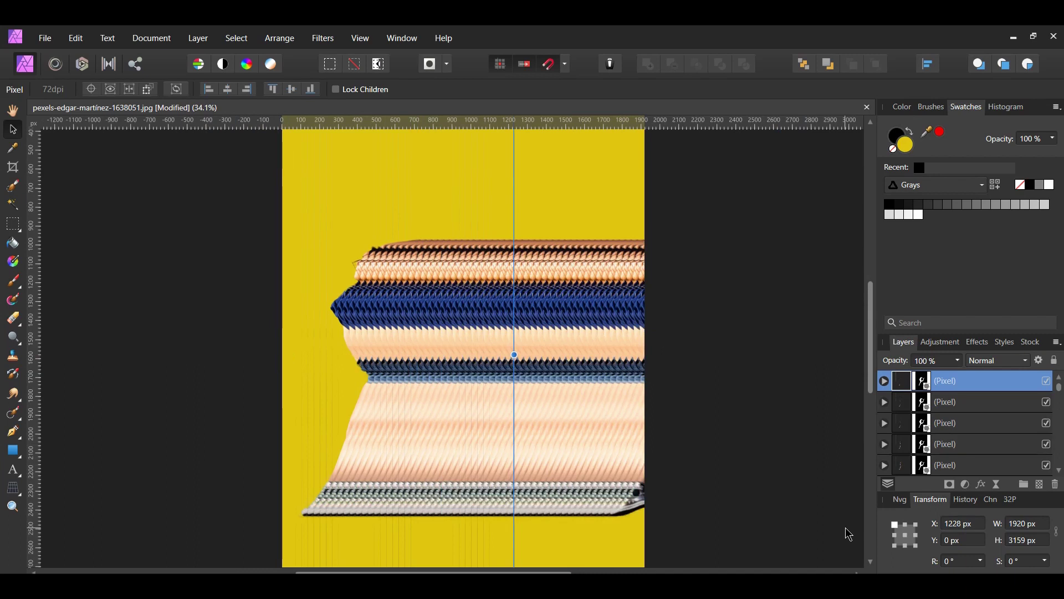
pyautogui.scroll(-4, 961, 429)
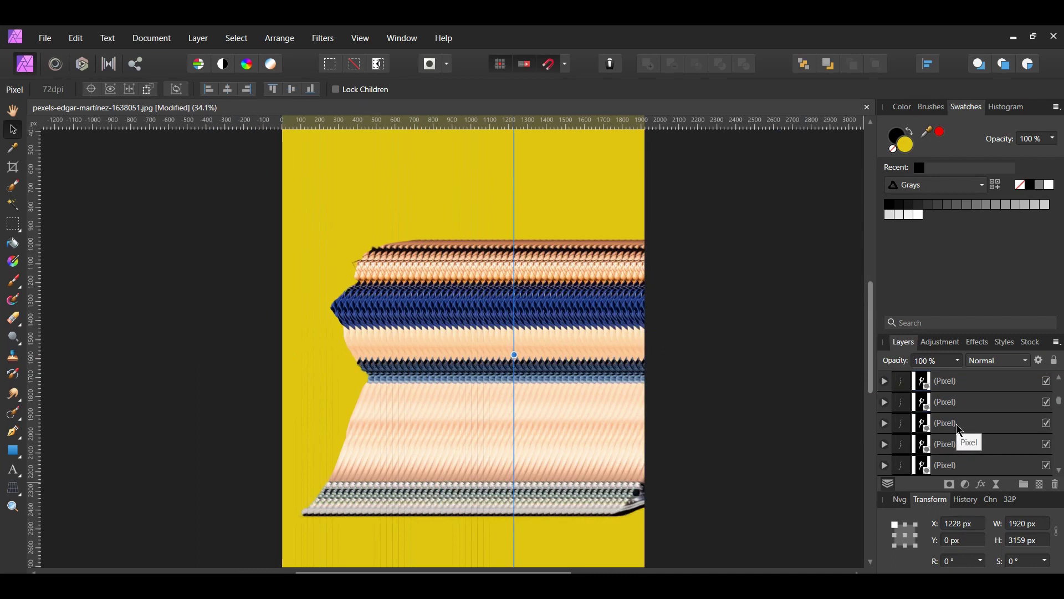
pyautogui.scroll(-6, 960, 430)
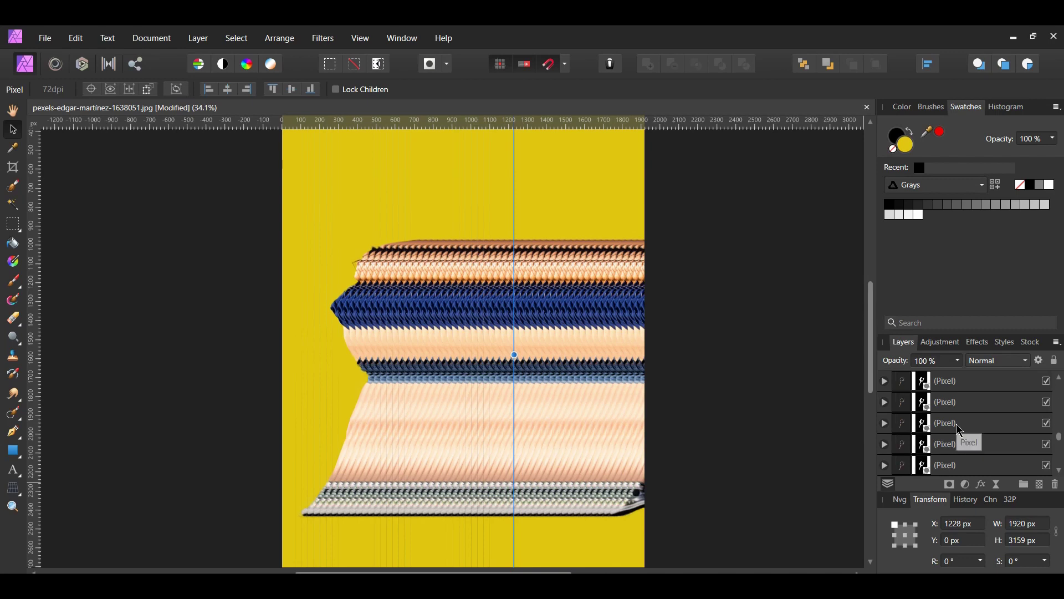
# - Select all 51 dancer slice layers and group them with Ctrl+G
pyautogui.moveTo(1059, 445)
pyautogui.mouseDown()
pyautogui.moveTo(1062, 391)
pyautogui.moveTo(1061, 459)
pyautogui.mouseUp()
pyautogui.keyDown('shift'); pyautogui.click(973, 408); pyautogui.keyUp('shift')
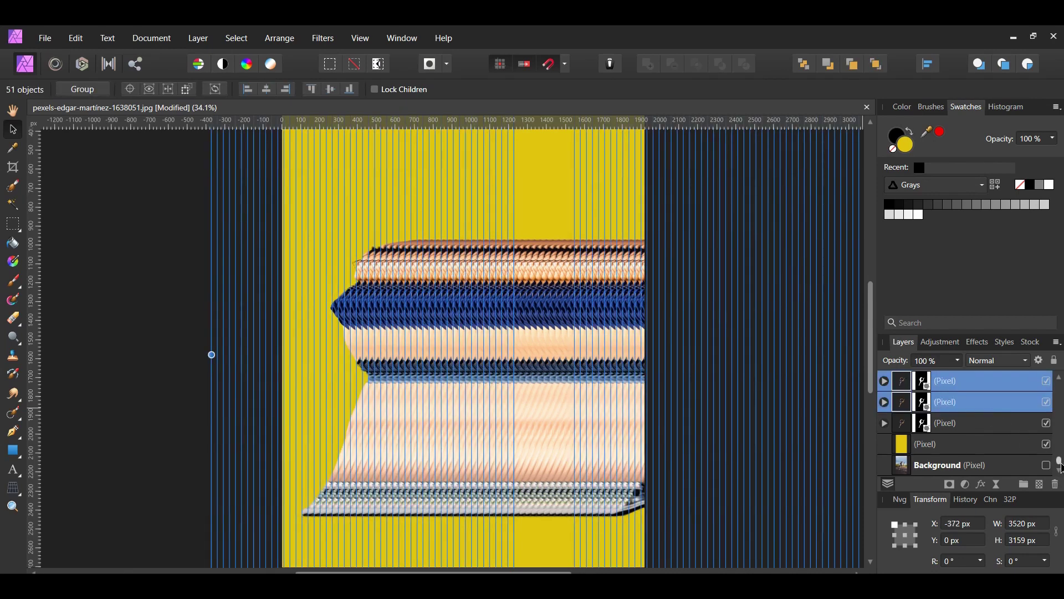
pyautogui.moveTo(1061, 466); pyautogui.dragTo(1060, 378)
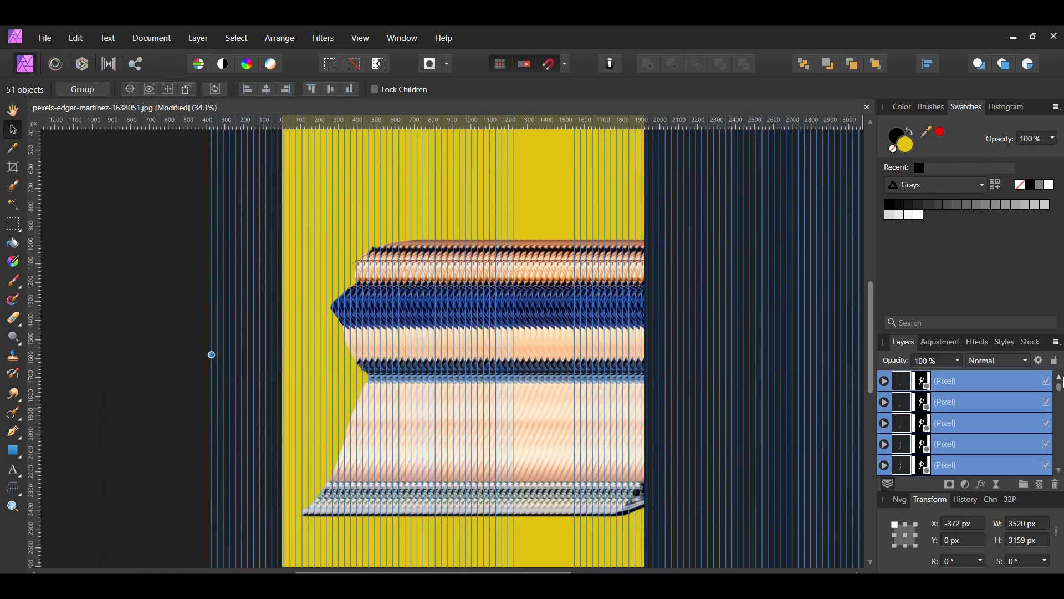
pyautogui.hotkey('ctrl', 'g')
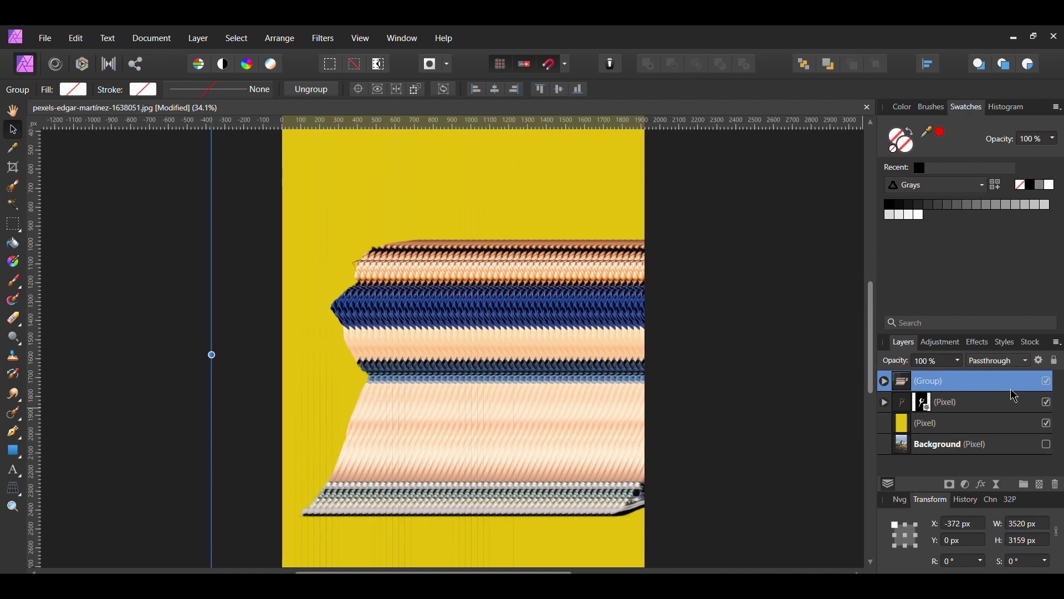
# - Rasterize the group of dancer slices into a single pixel layer
pyautogui.rightClick(947, 383)
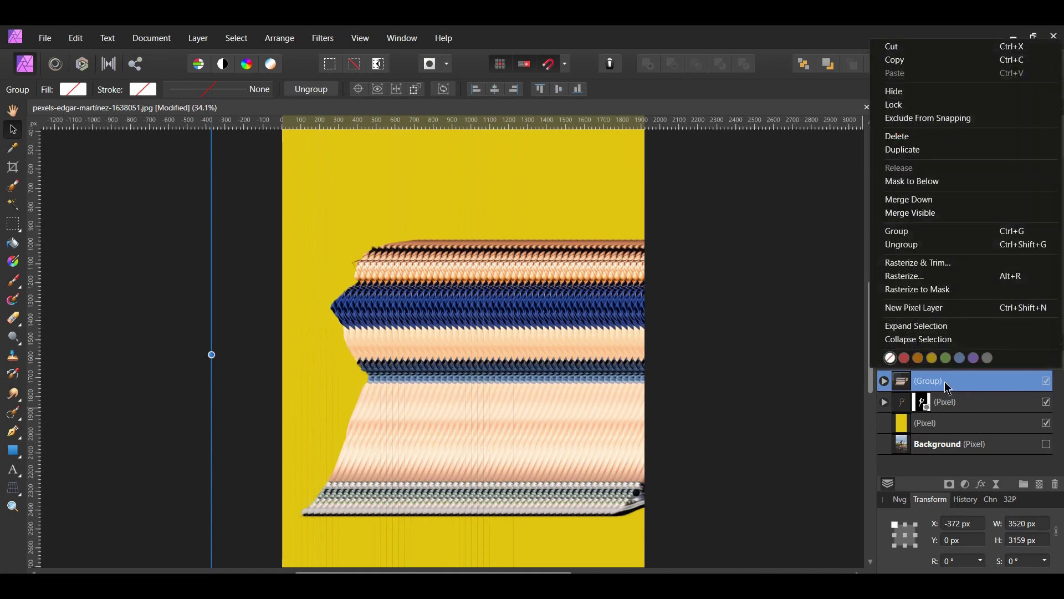
pyautogui.click(924, 278)
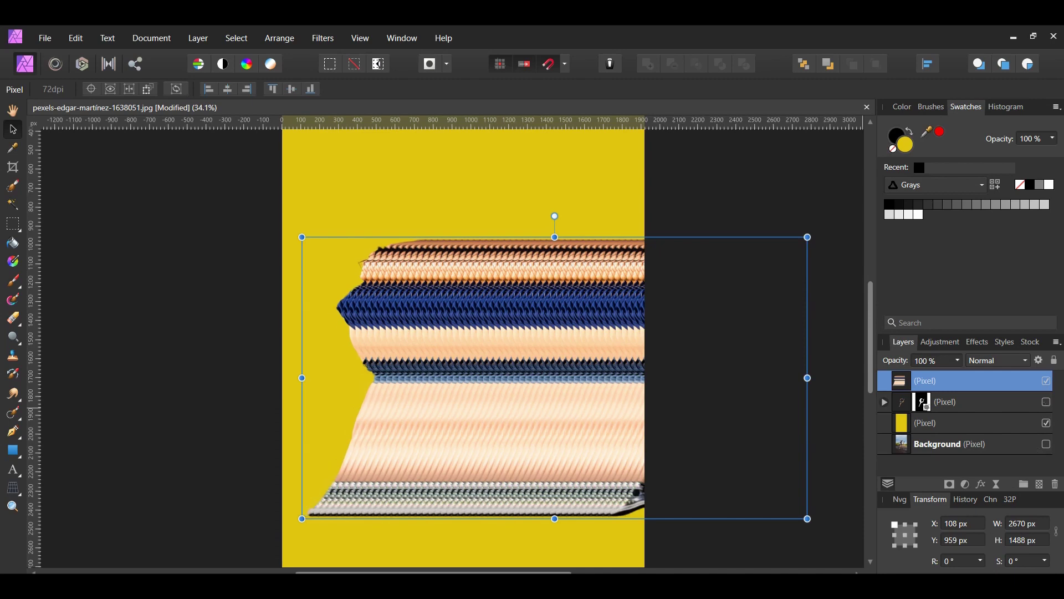
pyautogui.click(14, 225)
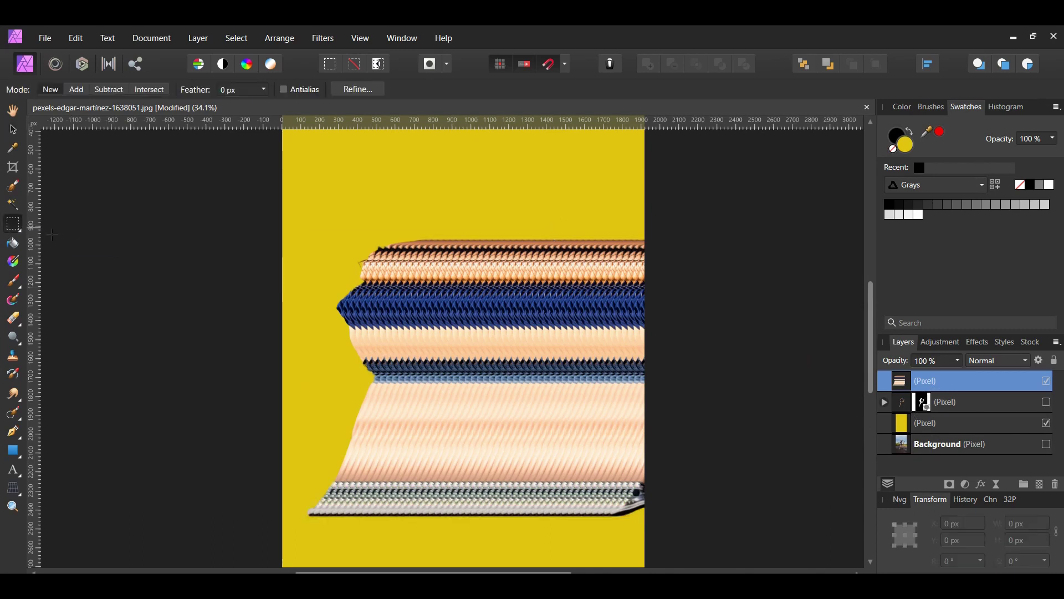
# - Copy a thin vertical strip of the smear to a new layer and stretch it 3860 px wide
pyautogui.moveTo(417, 250); pyautogui.dragTo(481, 513)
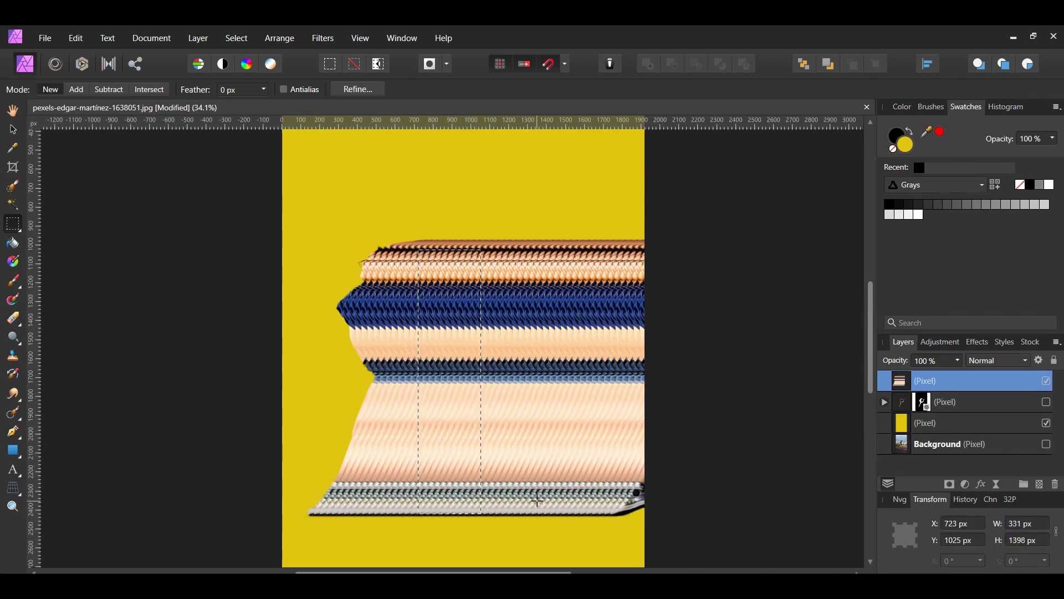
pyautogui.click(350, 90)
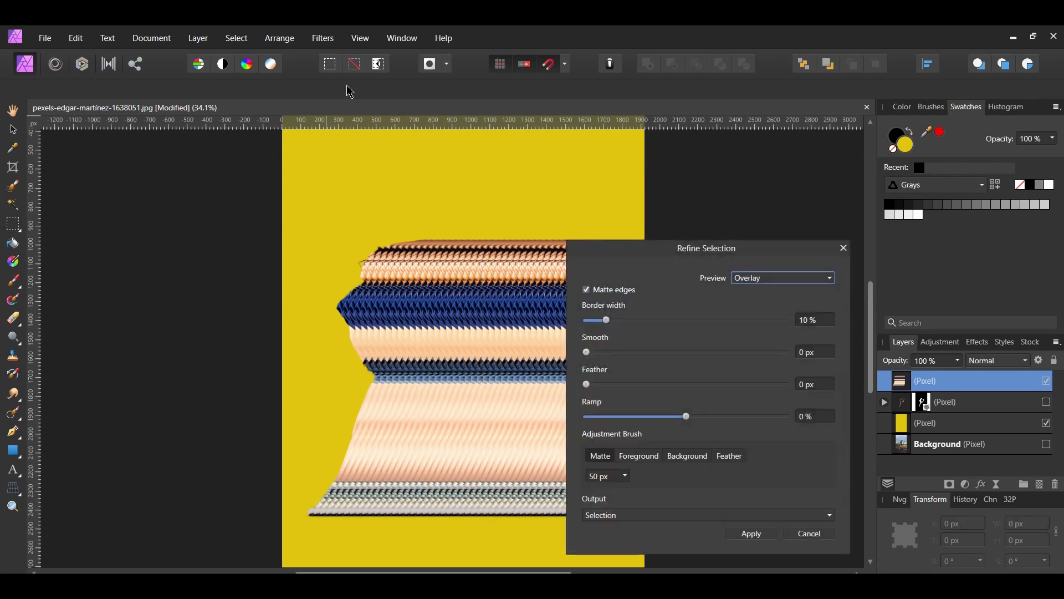
pyautogui.click(646, 516)
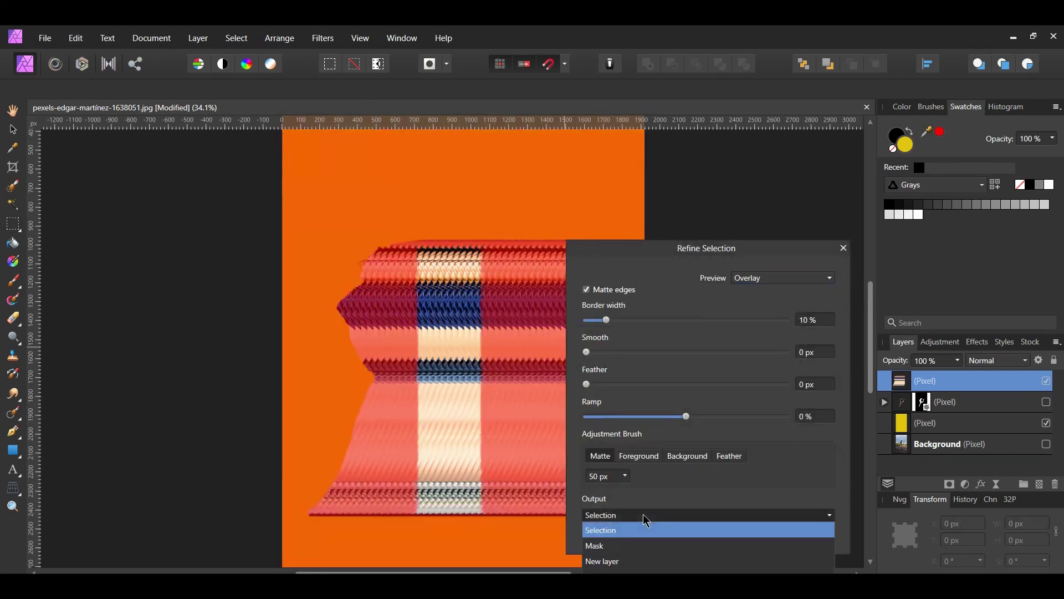
pyautogui.click(649, 564)
pyautogui.click(752, 535)
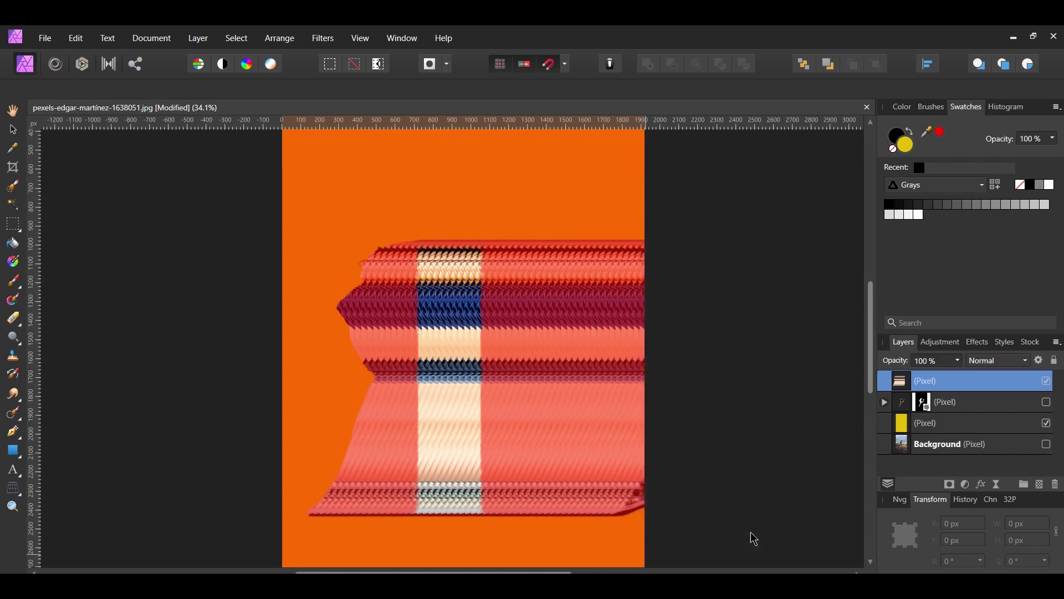
pyautogui.press('v')
pyautogui.moveTo(488, 379); pyautogui.dragTo(818, 356)
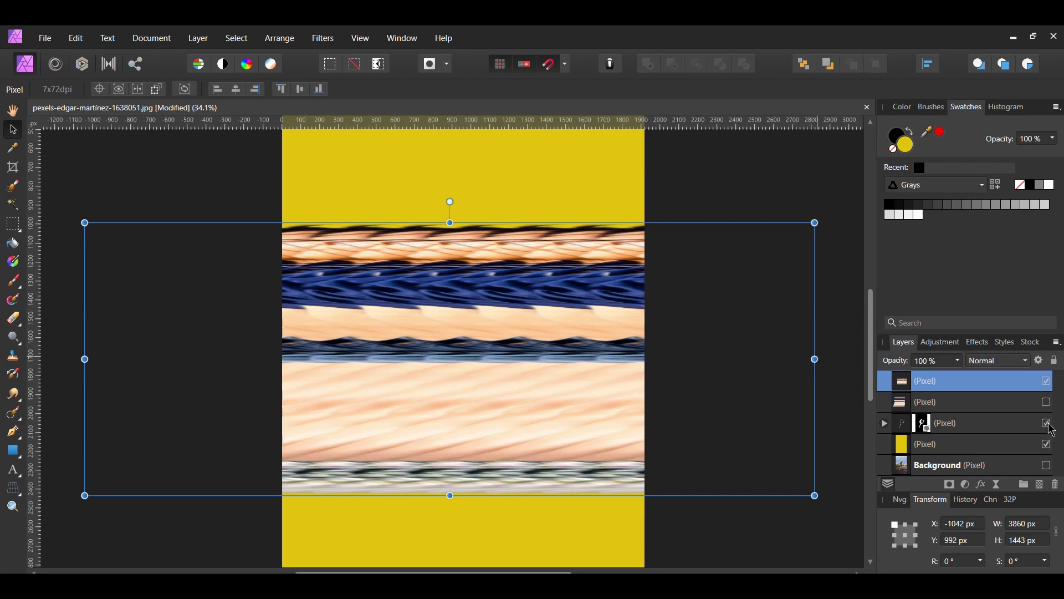
# - Delete the hidden smear layer and move the striped layer below the dancer
pyautogui.click(1004, 408)
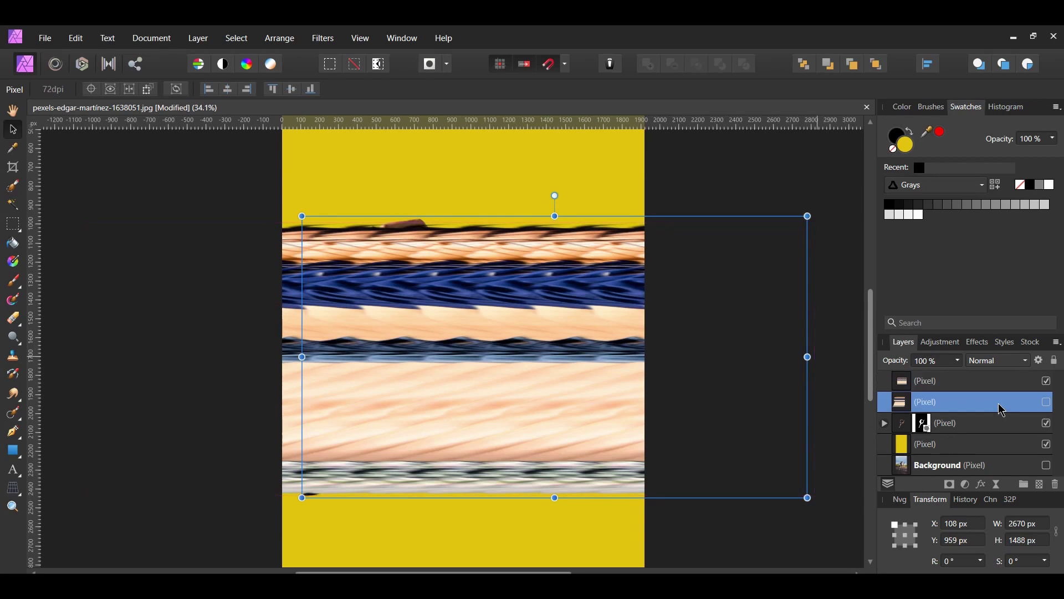
pyautogui.press('Delete')
pyautogui.moveTo(975, 381); pyautogui.dragTo(878, 408)
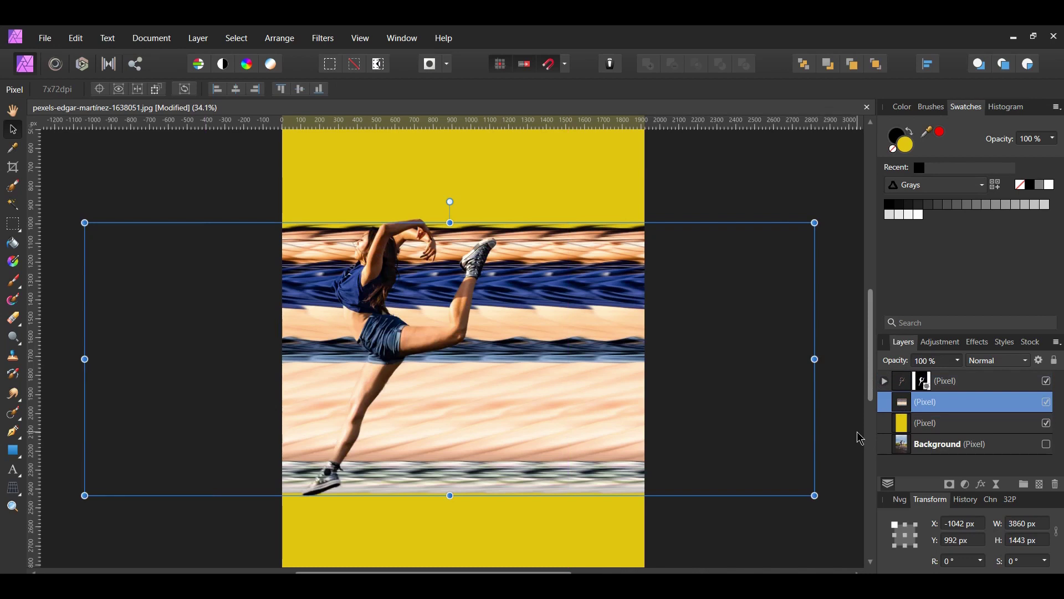
# - Duplicate the striped layer into four copies, group them, and rasterize into one 3860 × 1443 px layer
pyautogui.hotkey('ctrl', 'j')
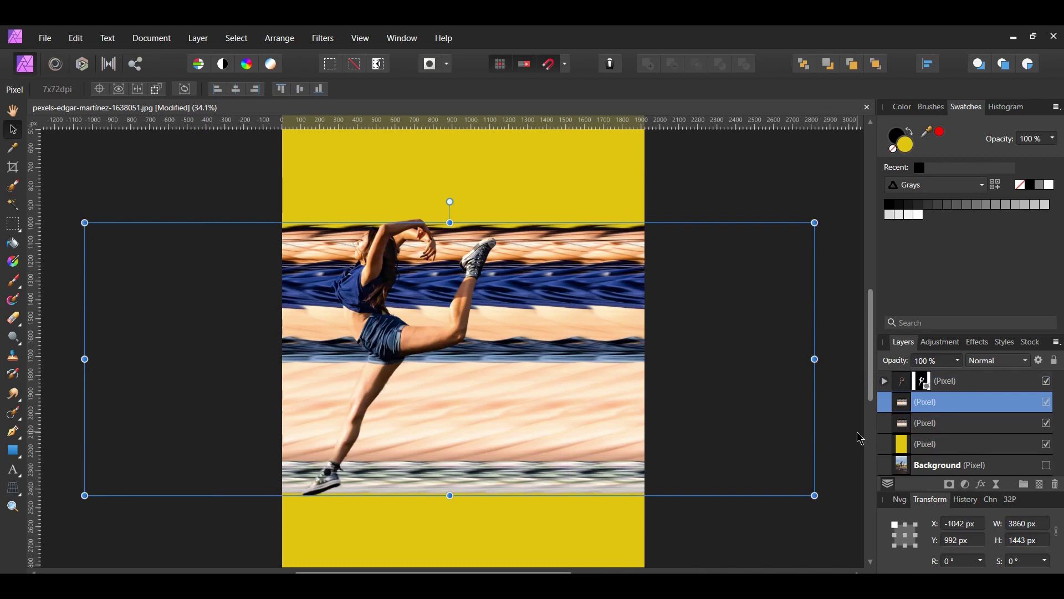
pyautogui.hotkey('ctrl', 'j')
pyautogui.hotkey('ctrl', 'j')
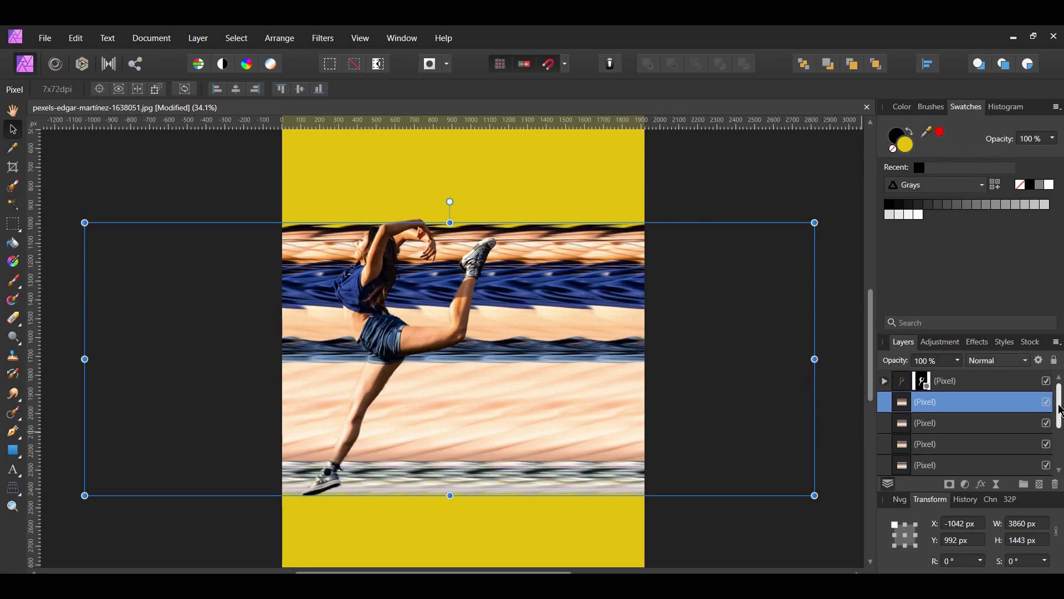
pyautogui.moveTo(1062, 415); pyautogui.dragTo(1063, 439)
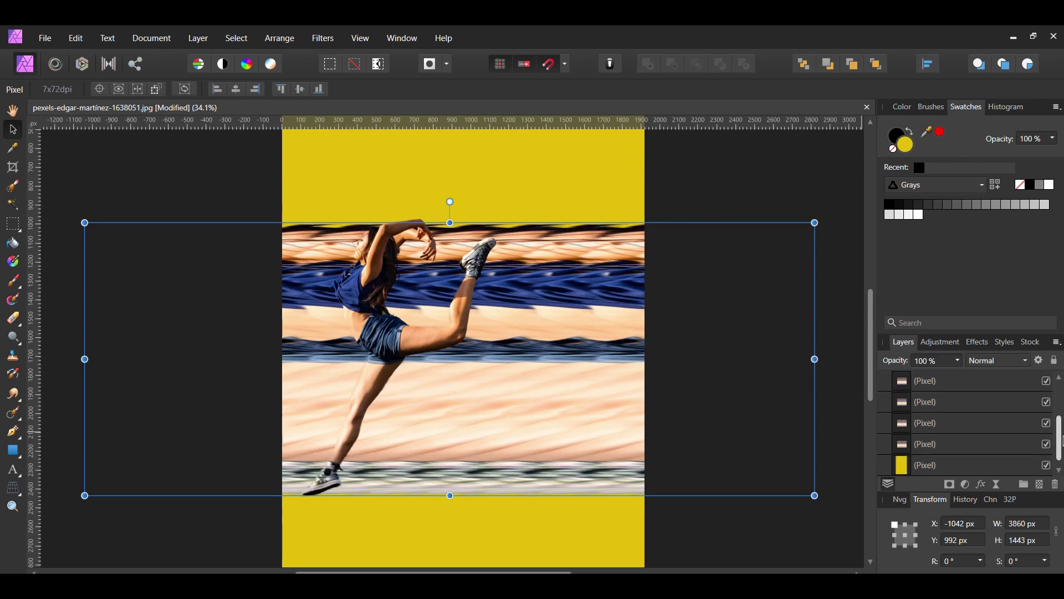
pyautogui.hotkey('ctrl', 'alt', 'a')
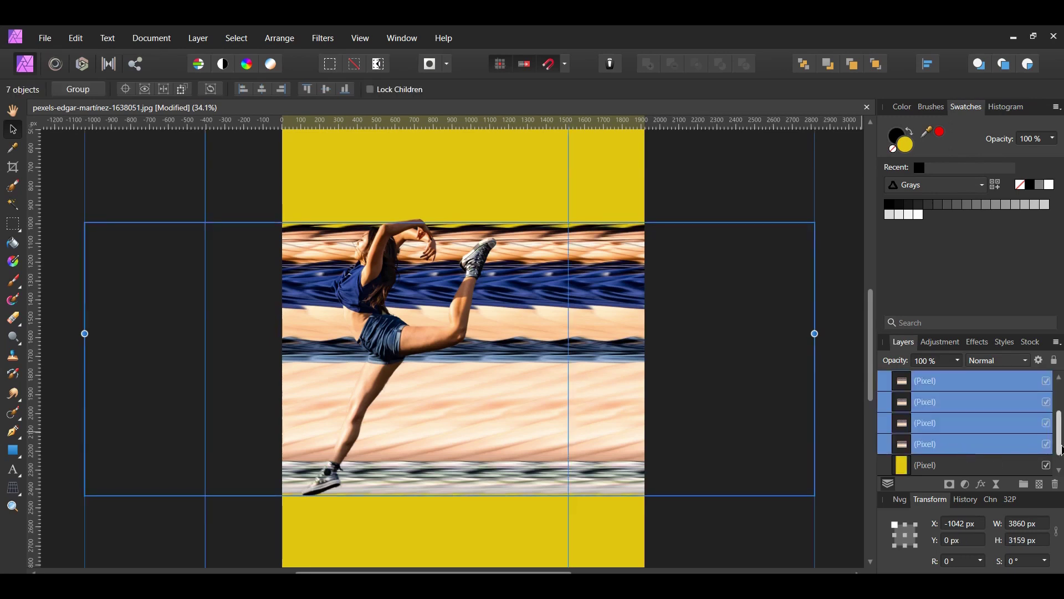
pyautogui.moveTo(1063, 449); pyautogui.dragTo(1063, 410)
pyautogui.hotkey('ctrl', 'g')
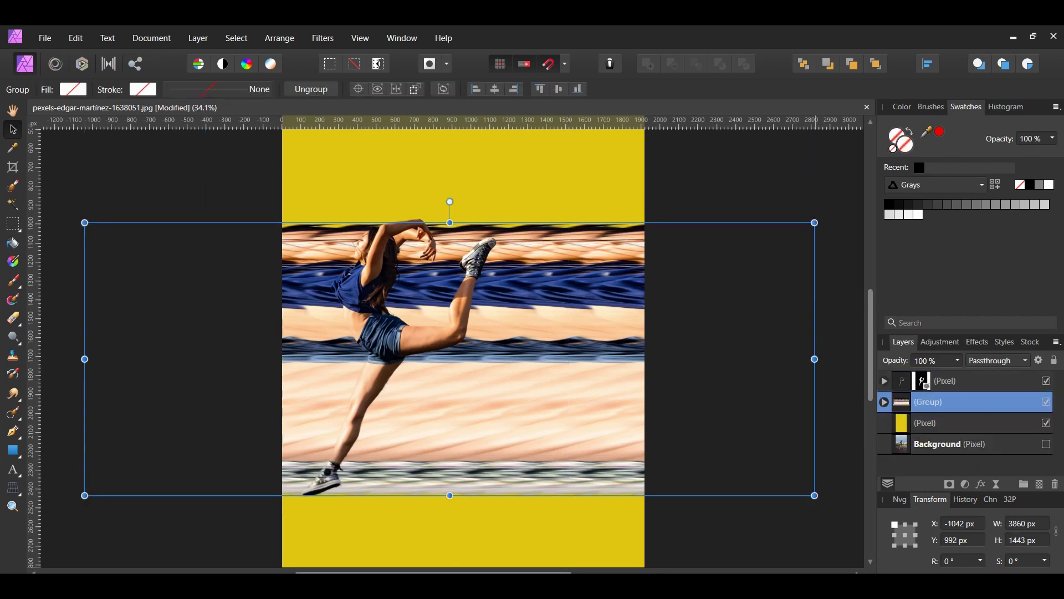
pyautogui.rightClick(968, 409)
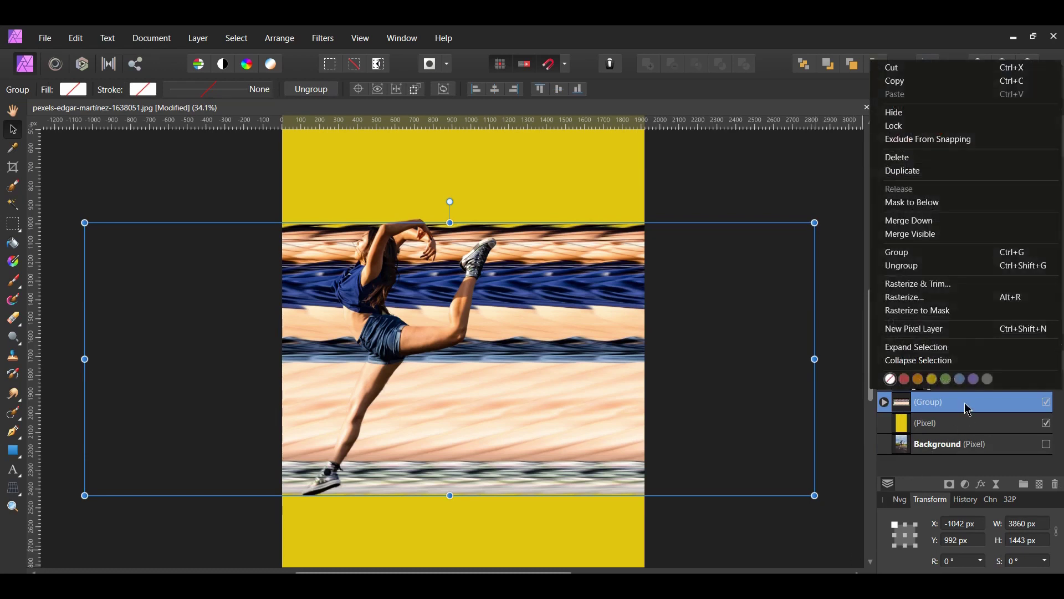
pyautogui.click(942, 298)
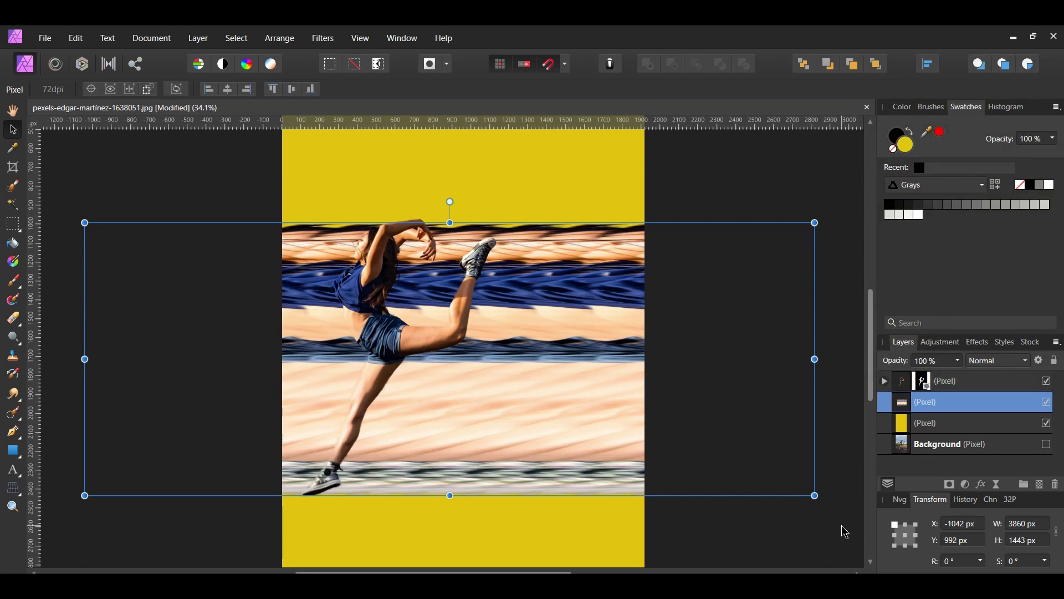
# - Apply the Rectangular To Polar distort filter to wrap the striped band into rings
pyautogui.click(323, 39)
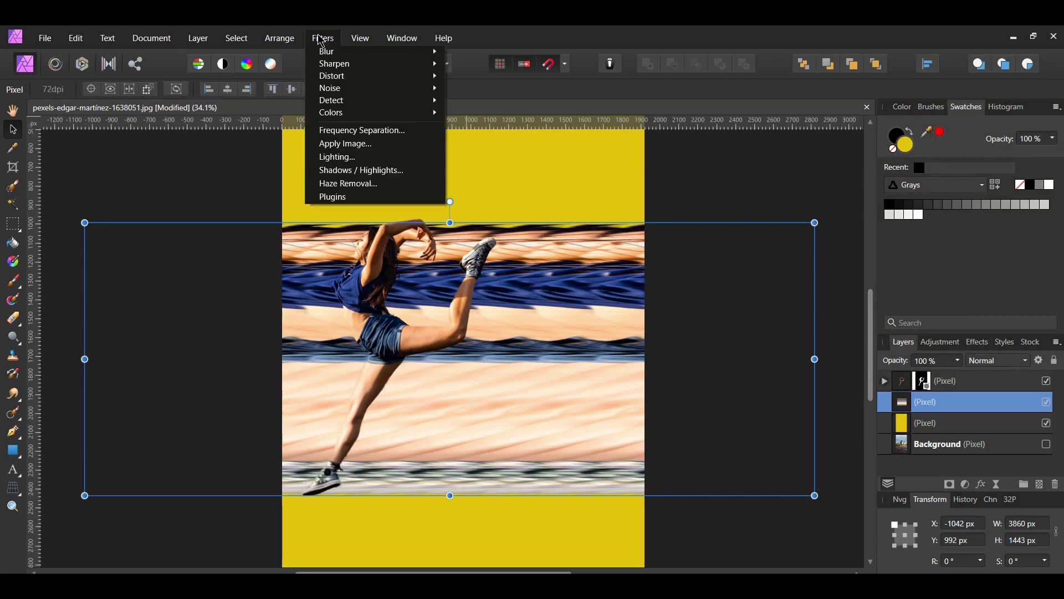
pyautogui.moveTo(331, 77)
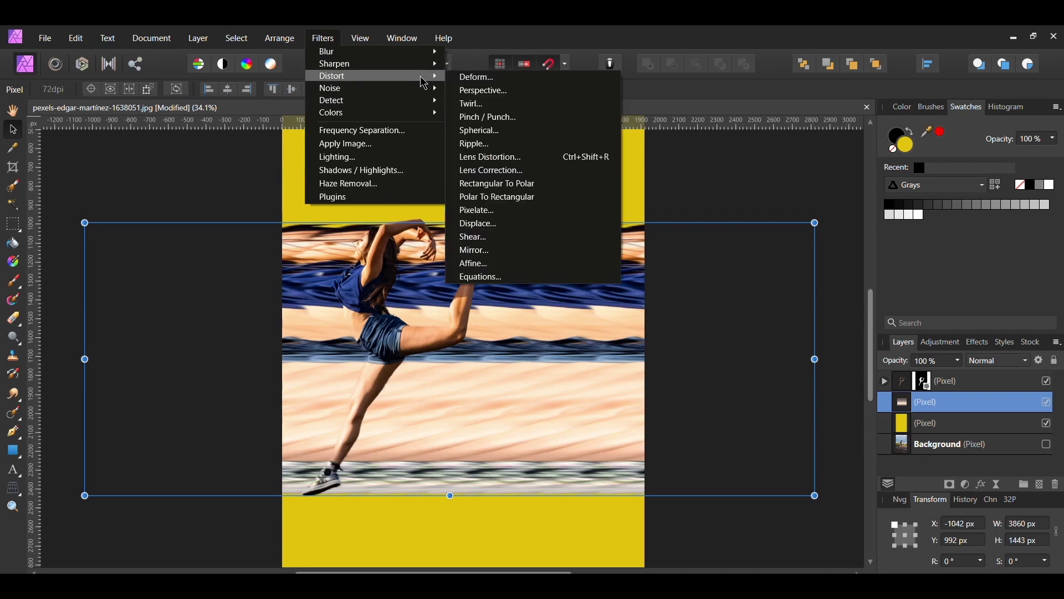
pyautogui.click(496, 184)
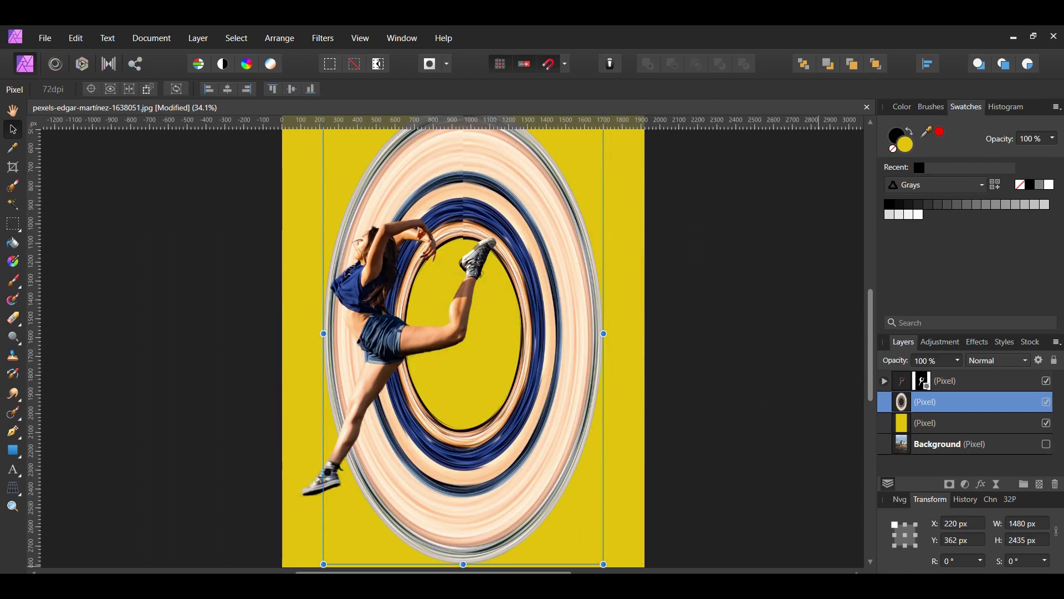
# - Raise the ring layer and pull its top and bottom edges in to about 1828 px tall
pyautogui.scroll(3, 535, 305)
pyautogui.moveTo(464, 171); pyautogui.dragTo(464, 218)
pyautogui.moveTo(464, 332); pyautogui.dragTo(464, 275)
pyautogui.moveTo(464, 557); pyautogui.dragTo(472, 485)
# - Drag the dancer up and right into the ring centre, then add a mask to the ring layer
pyautogui.click(394, 417)
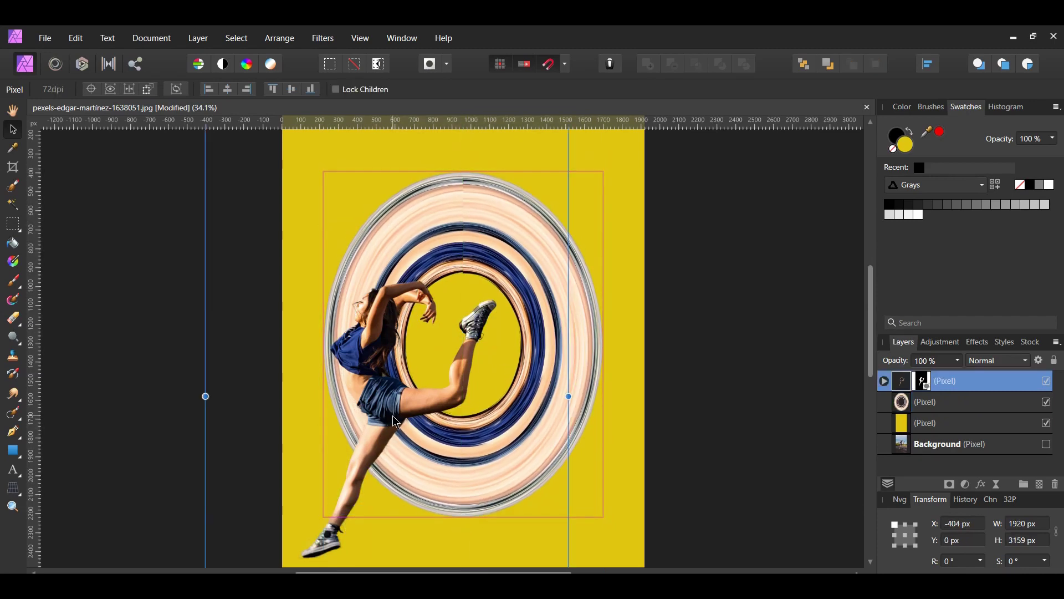
pyautogui.moveTo(379, 411); pyautogui.dragTo(453, 341)
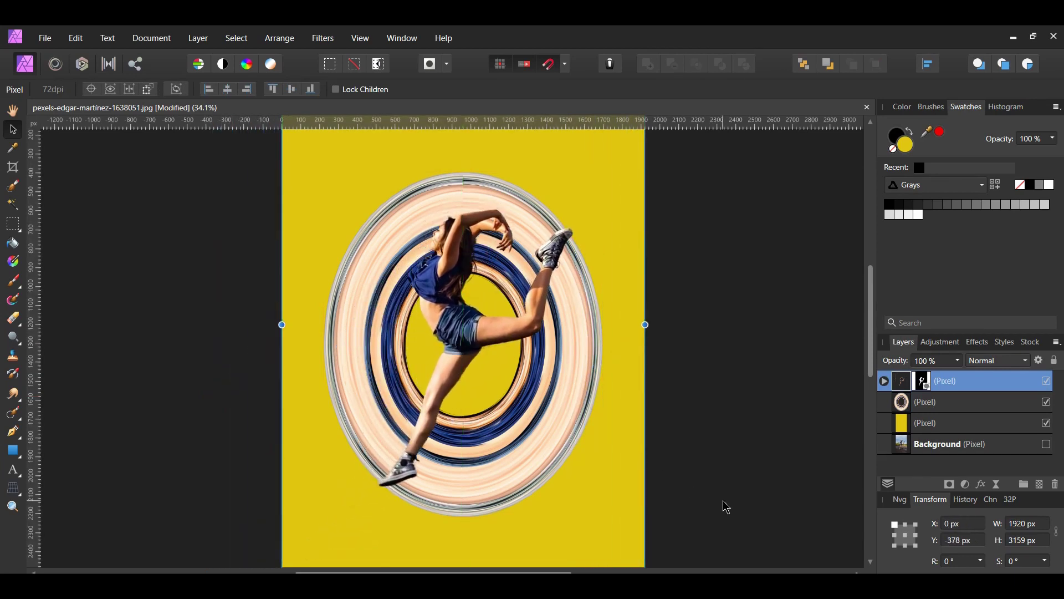
pyautogui.click(938, 404)
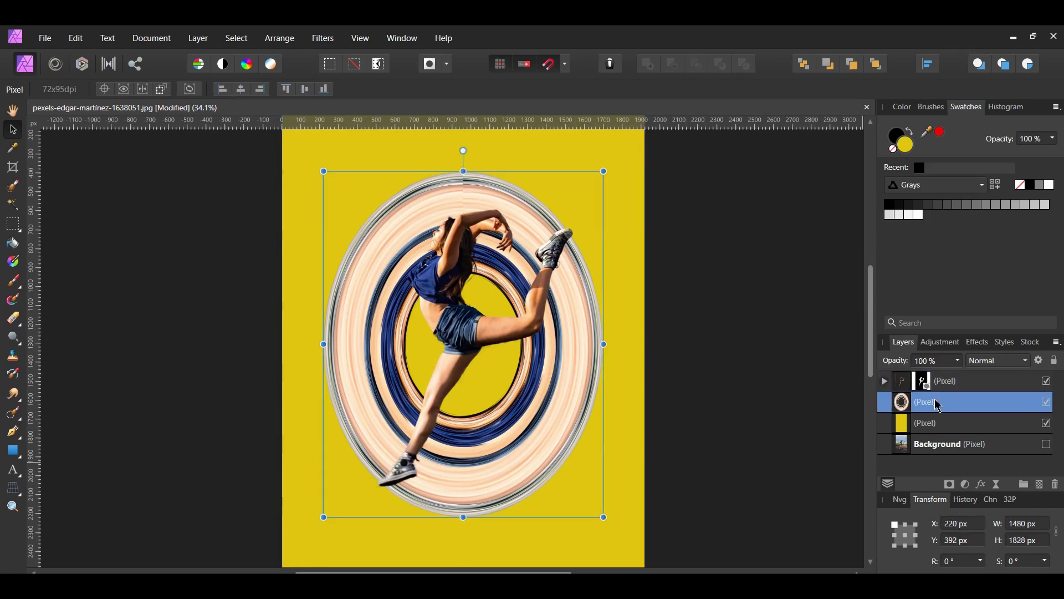
pyautogui.click(950, 485)
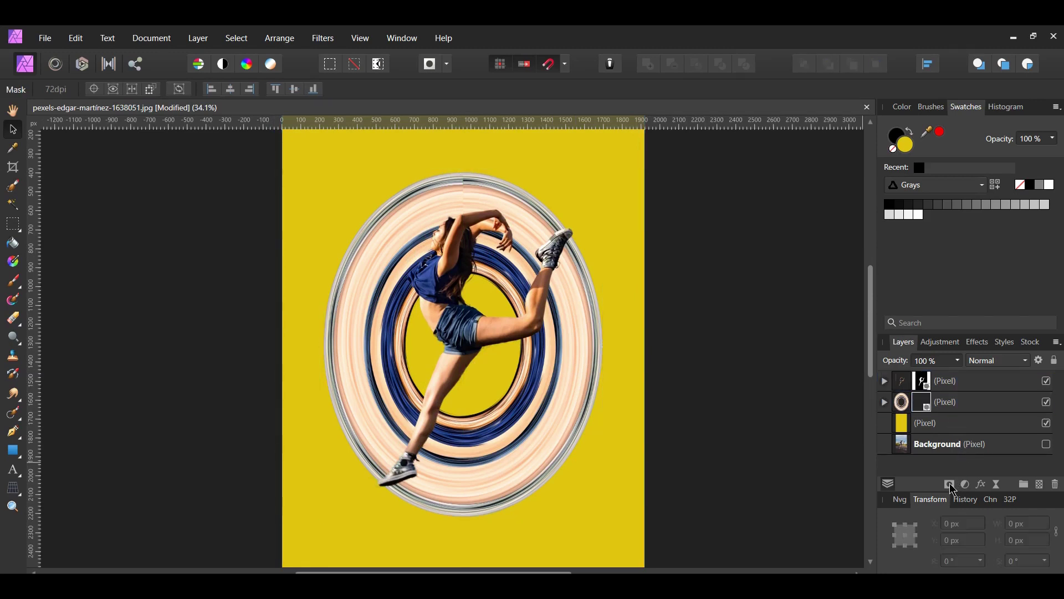
# - Select the ring layer's mask and switch to the Paint Brush (B) for painting black
pyautogui.click(885, 403)
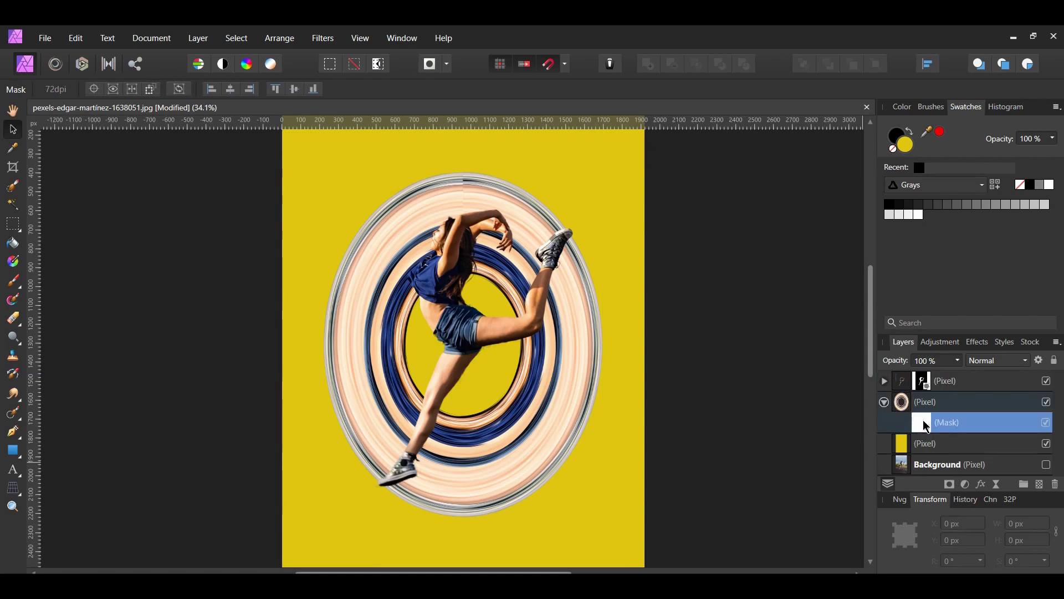
pyautogui.press('b')
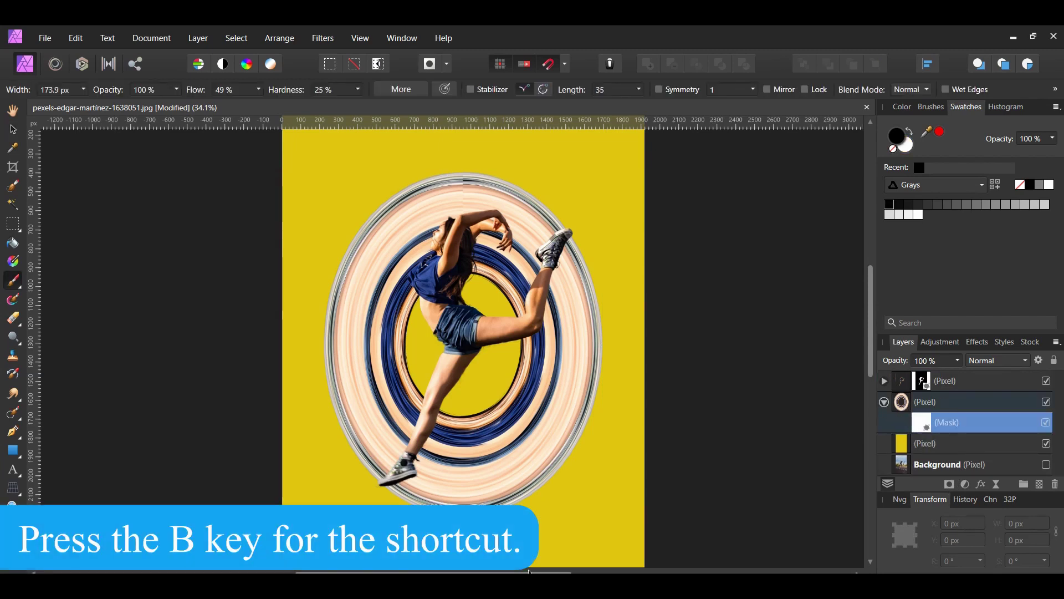